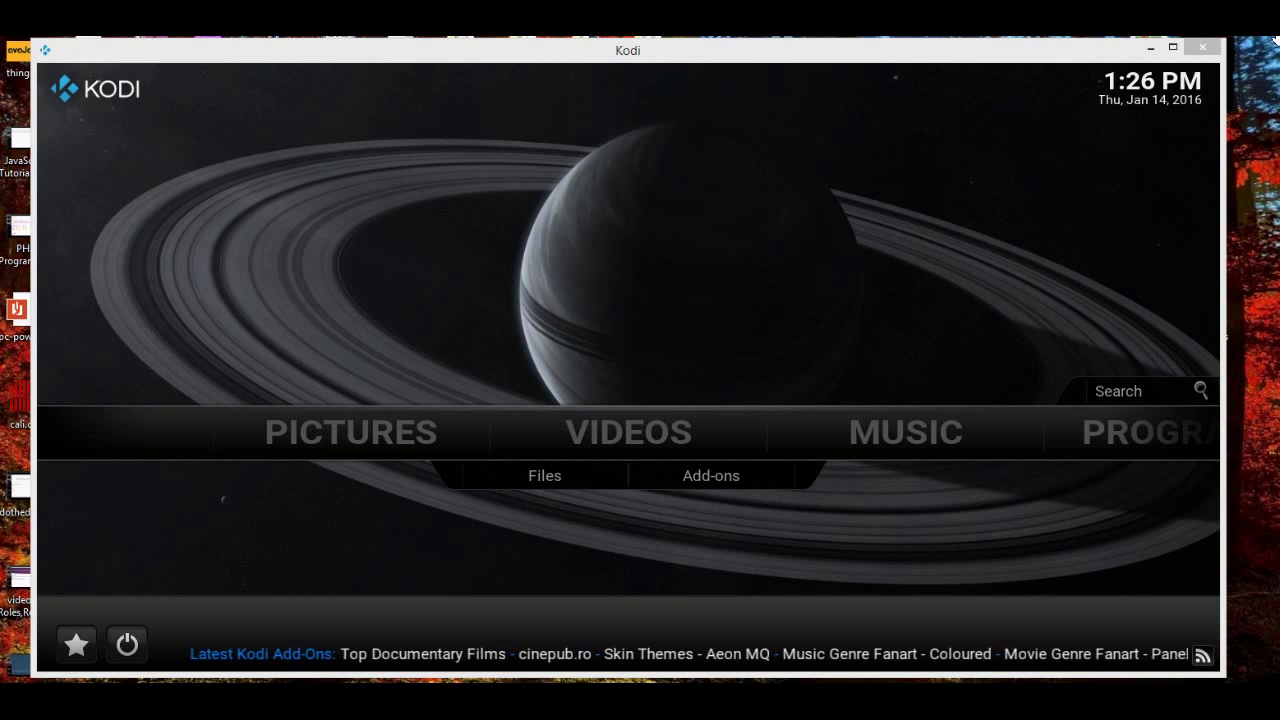
click(944, 252)
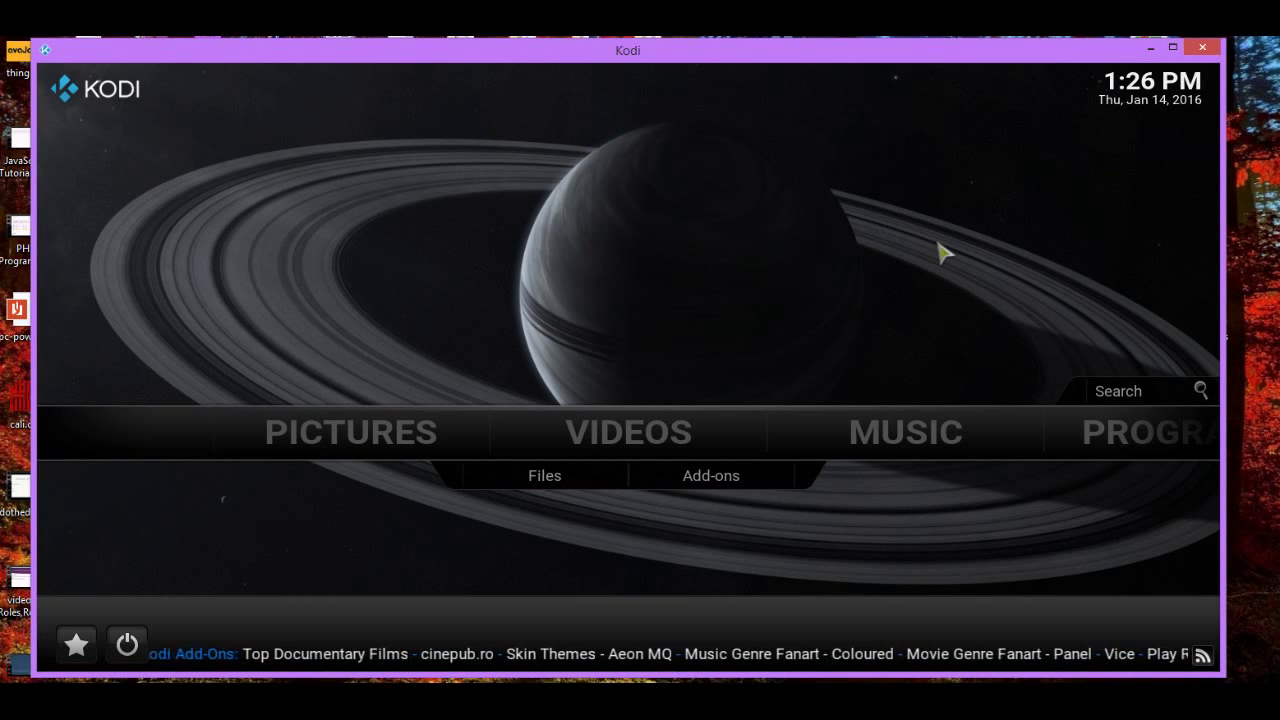
key(Left)
key(Left)
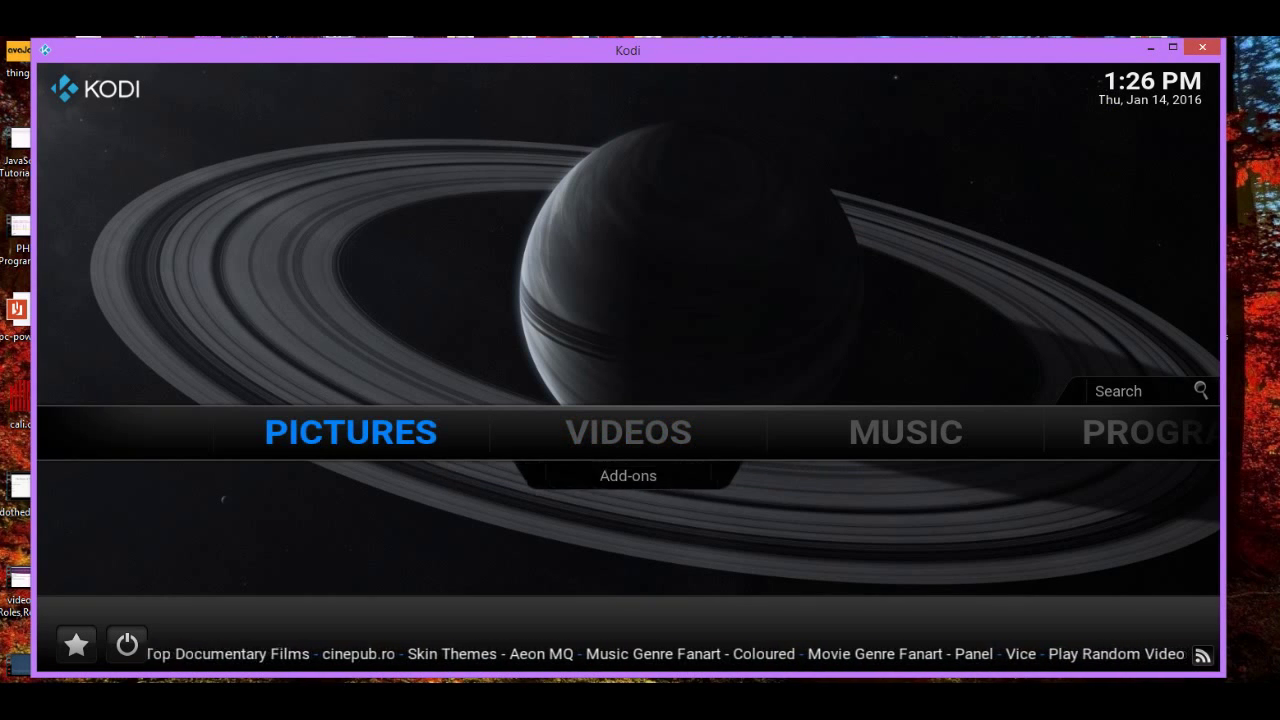
key(Right)
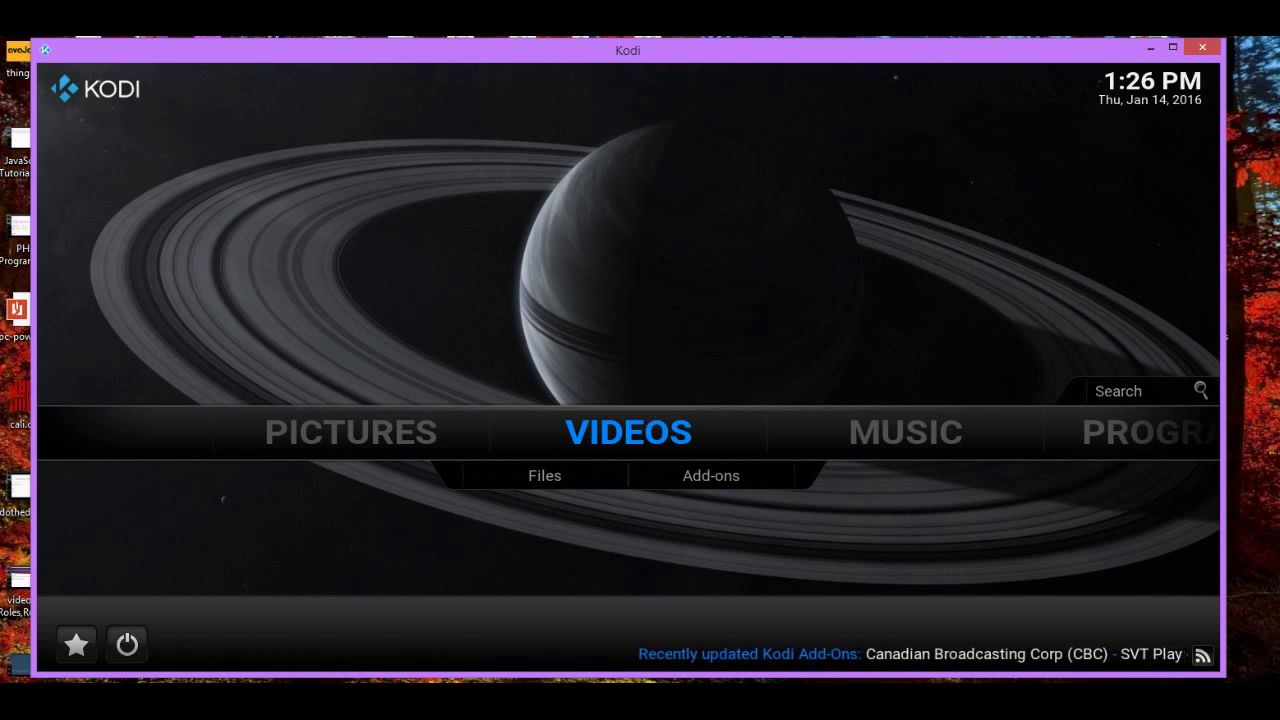
key(Right)
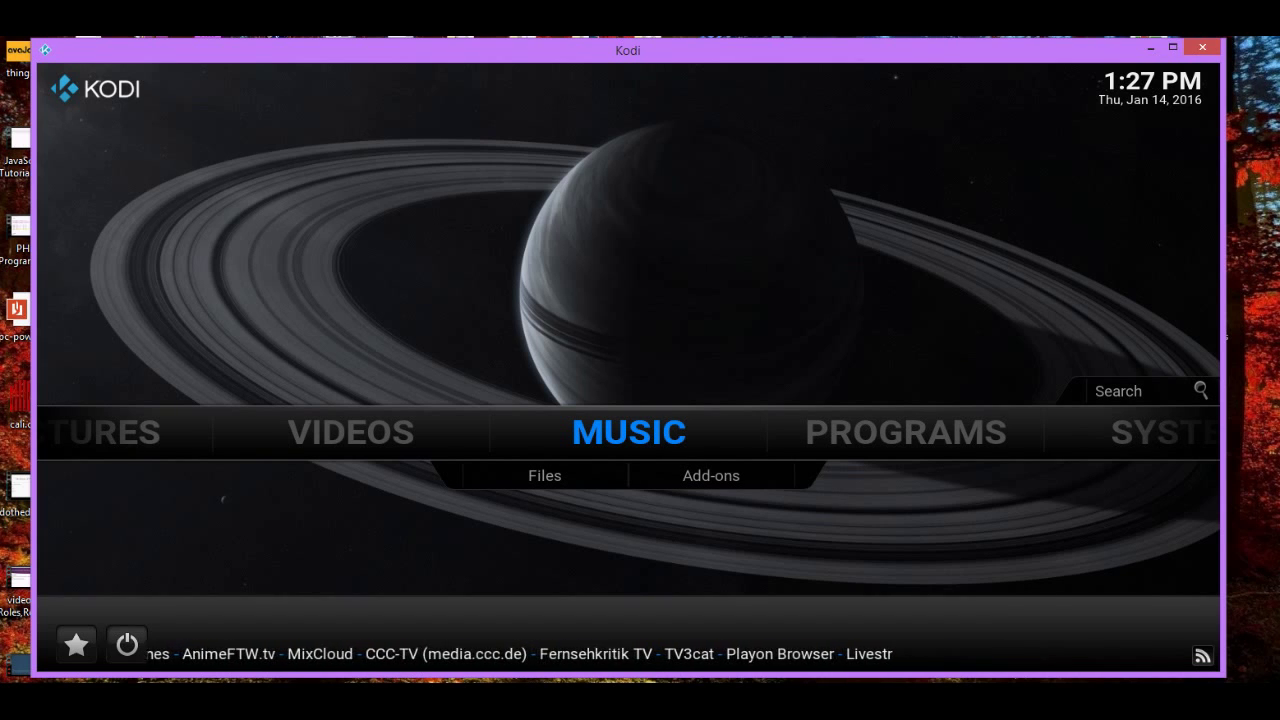
key(Right)
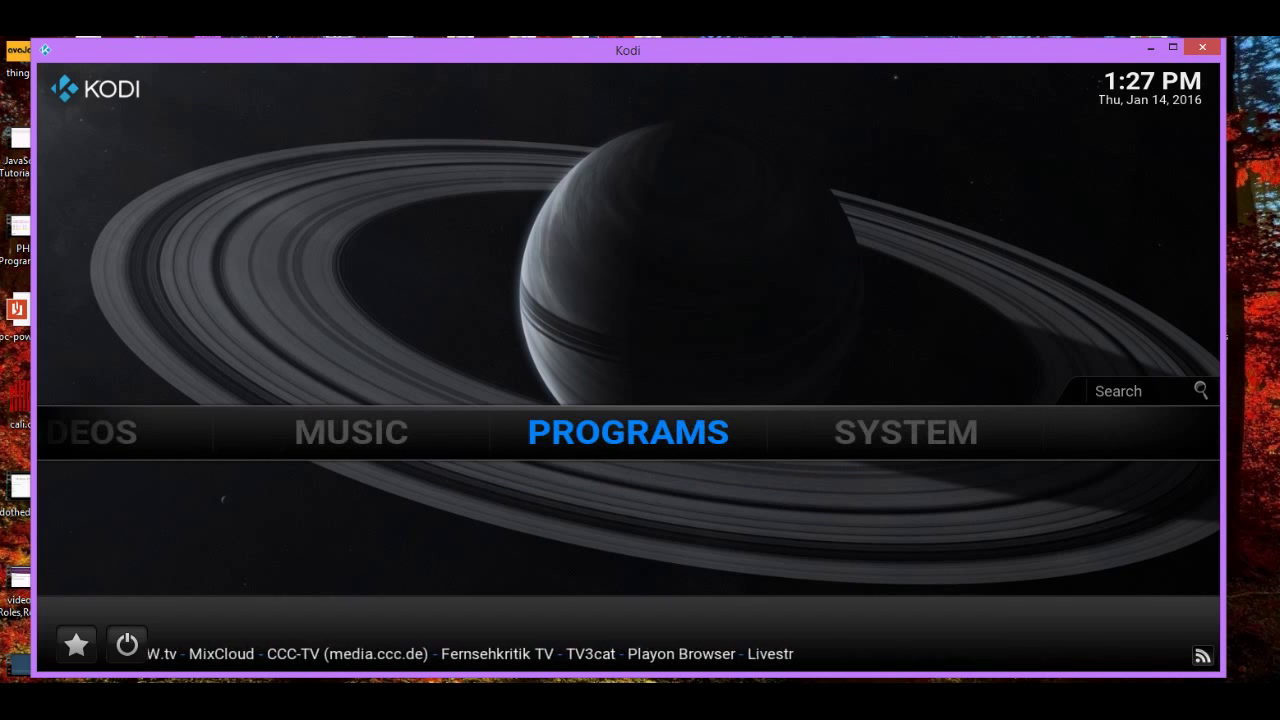
key(Down)
key(Down)
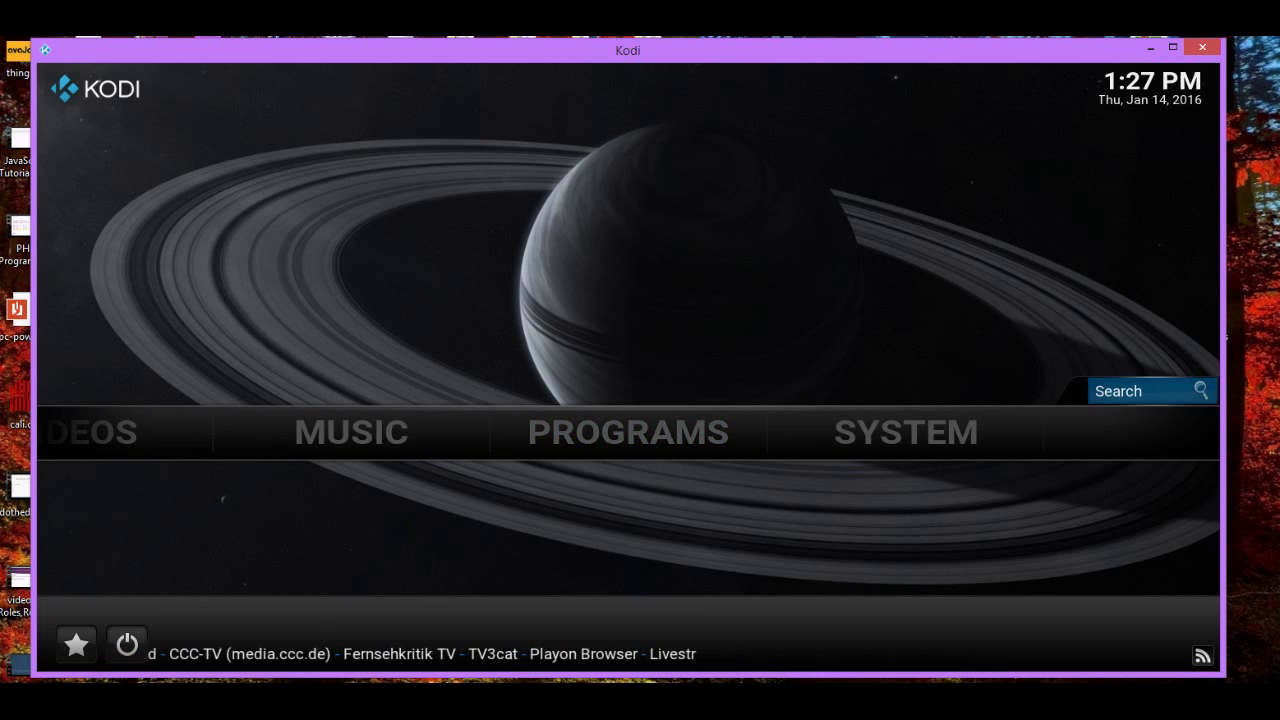
key(Down)
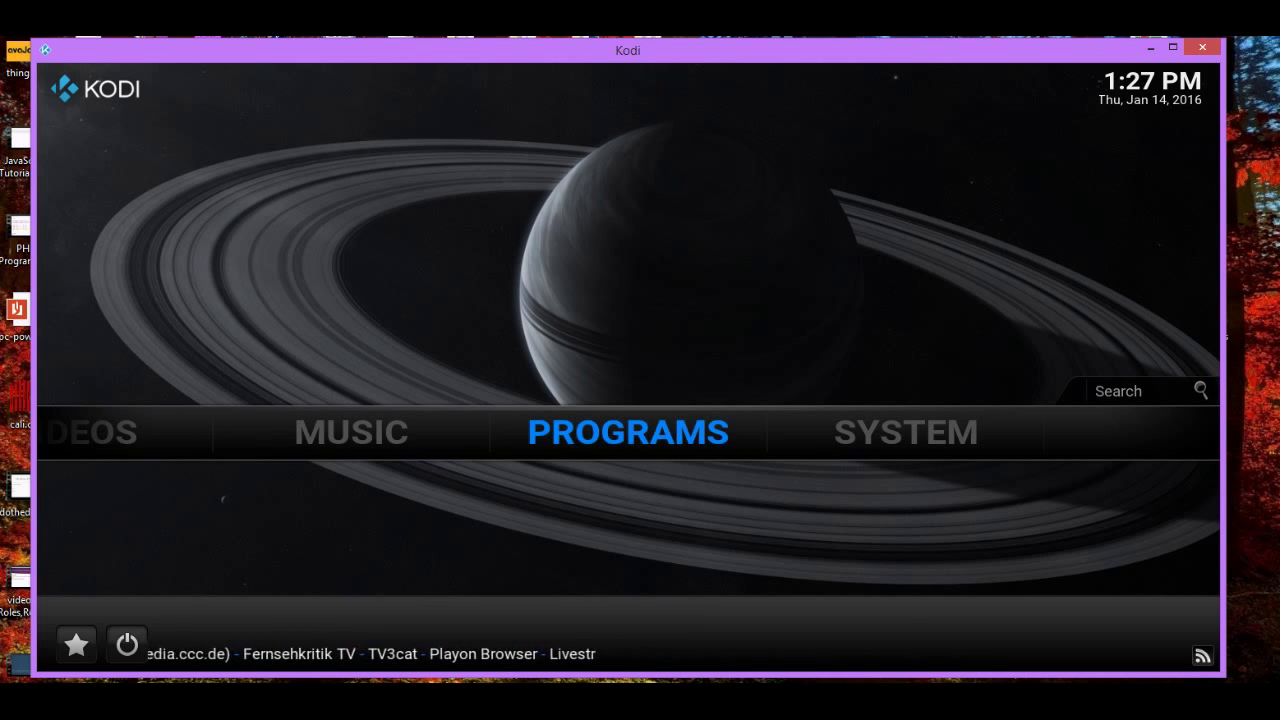
key(Left)
key(Left)
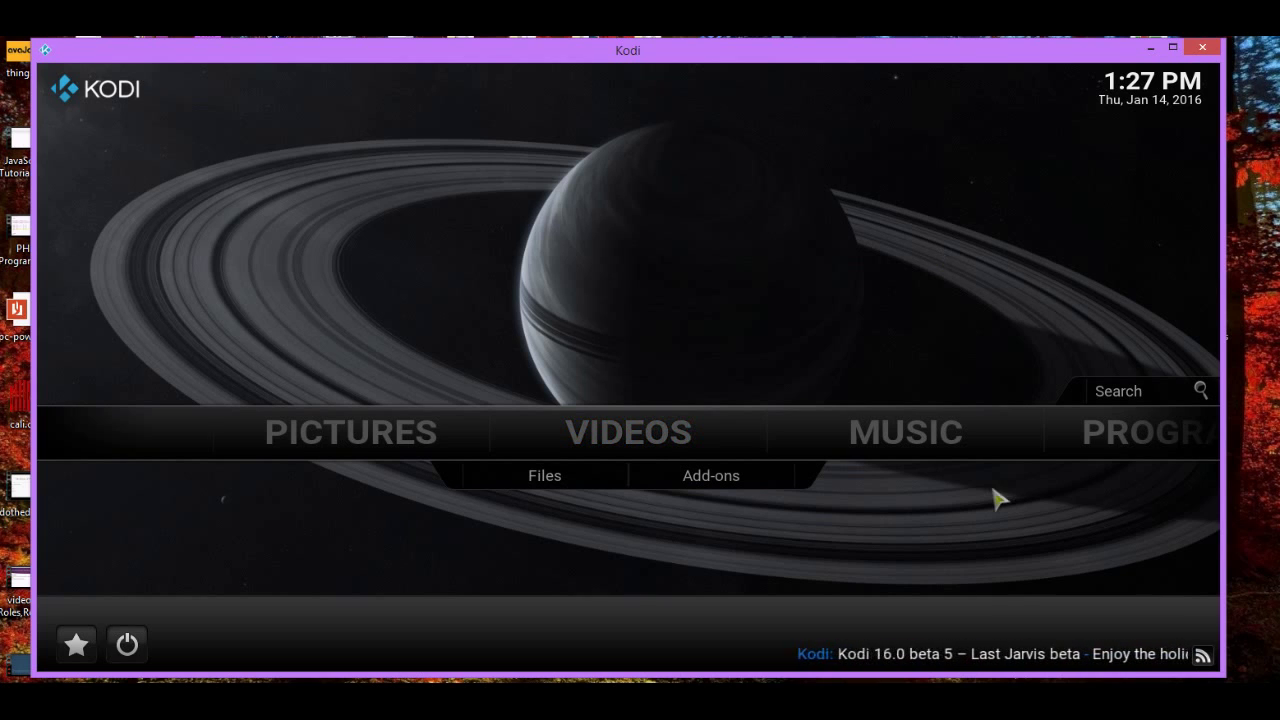
Switch to the browser to view the top of the SuperRepo home page, and return to Kodi.
key(alt+Tab)
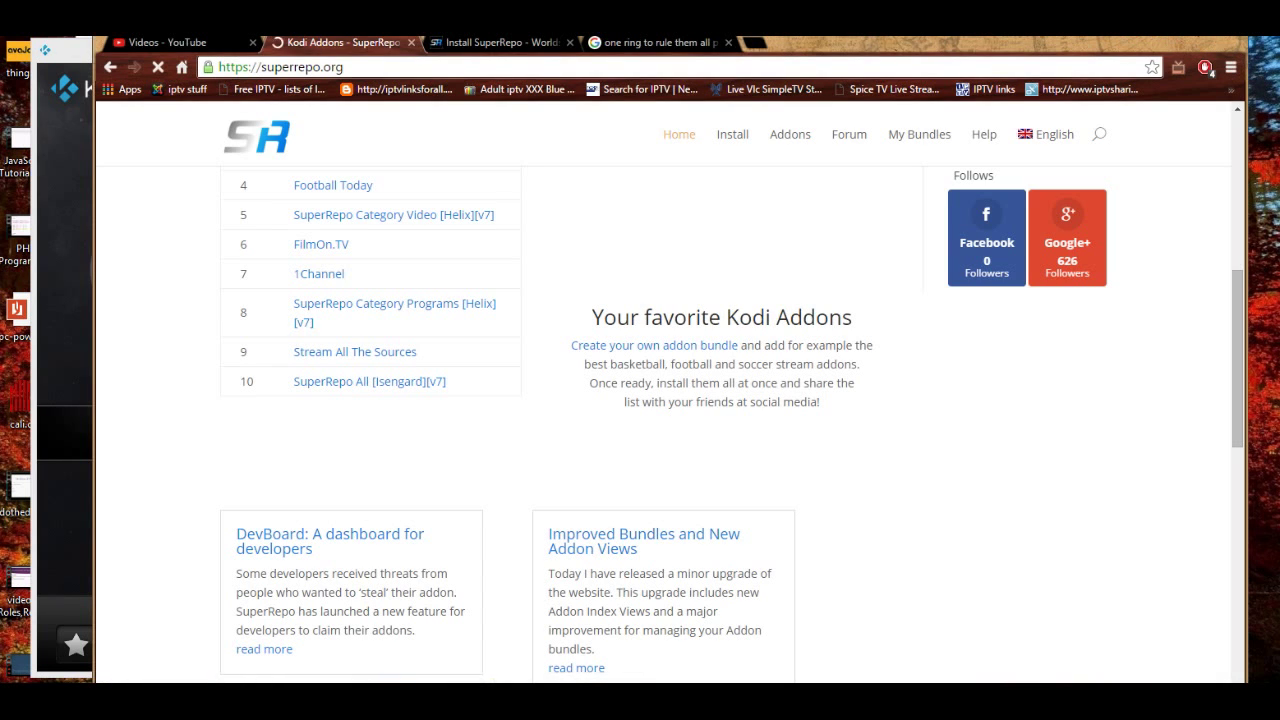
click(1237, 192)
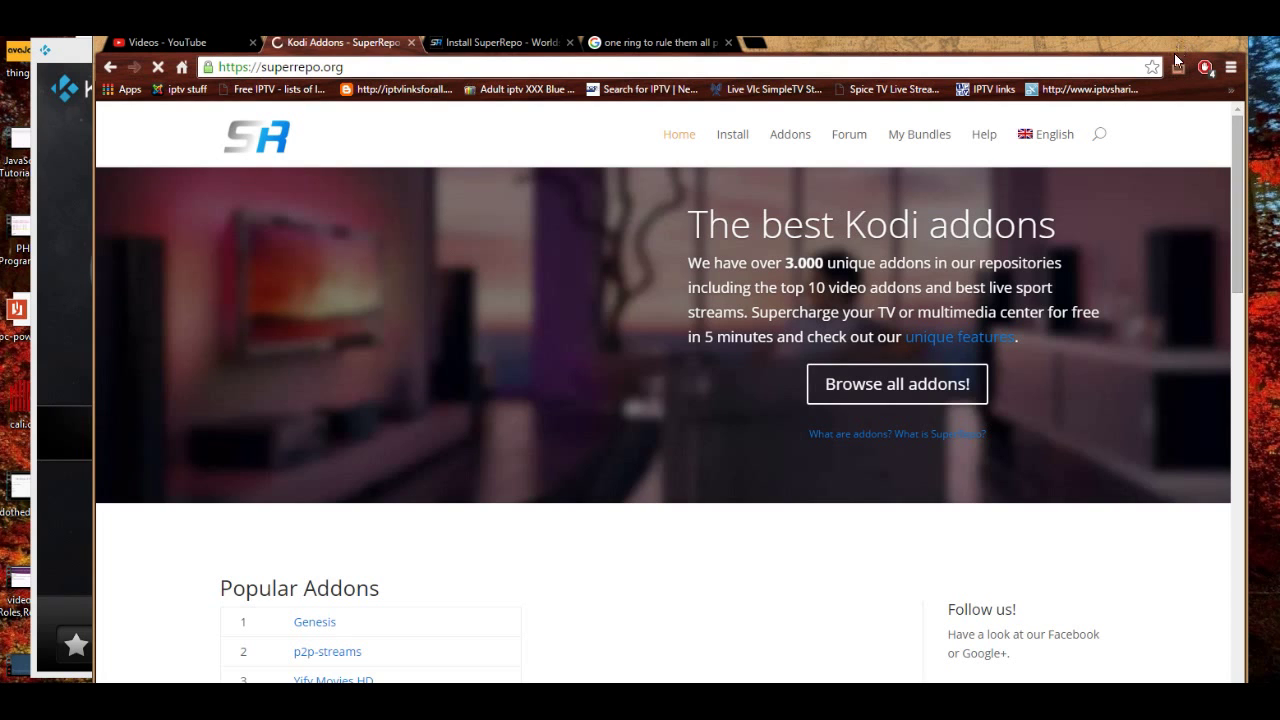
drag(1164, 44, 1167, 63)
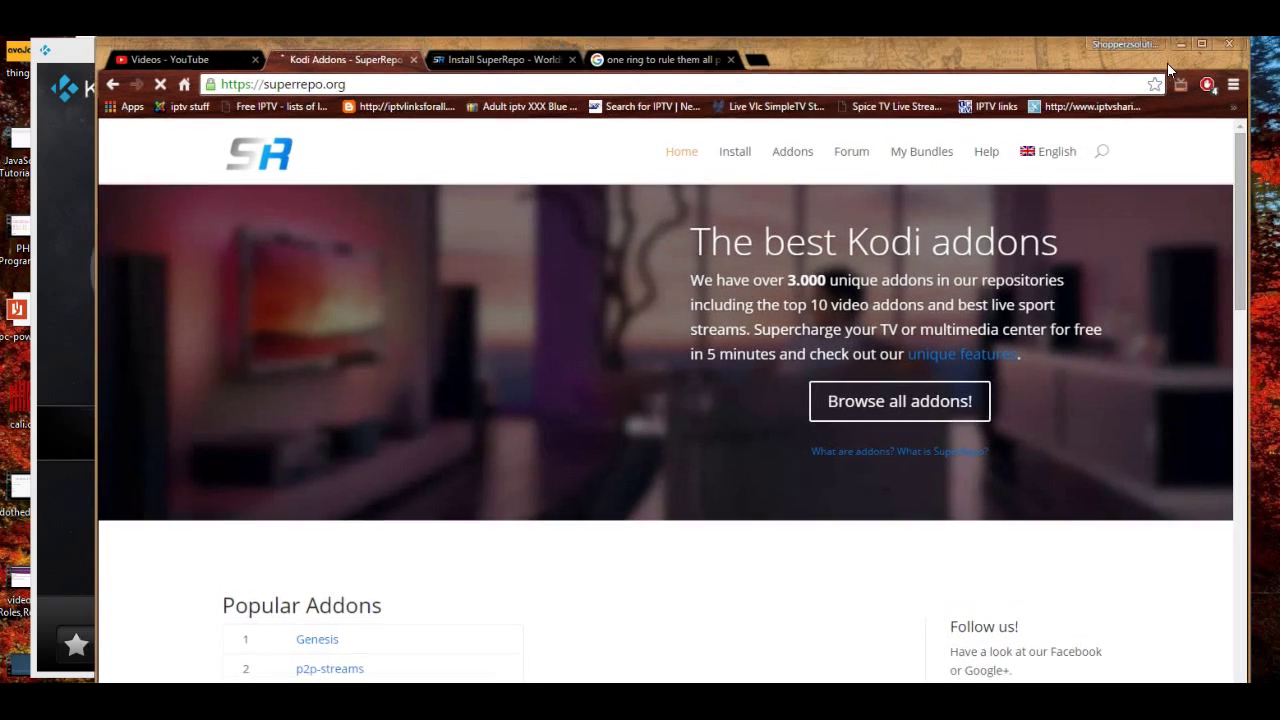
click(1178, 47)
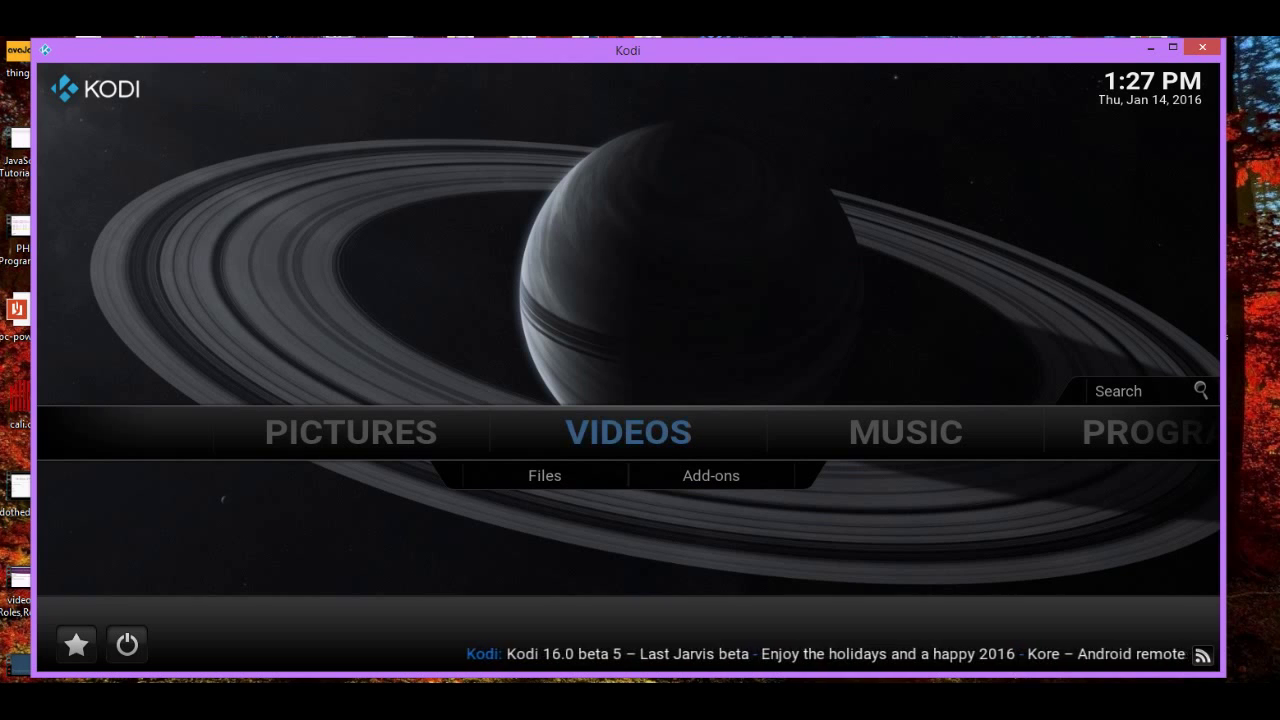
Open the File manager belonging to the System section of the home screen.
key(Right)
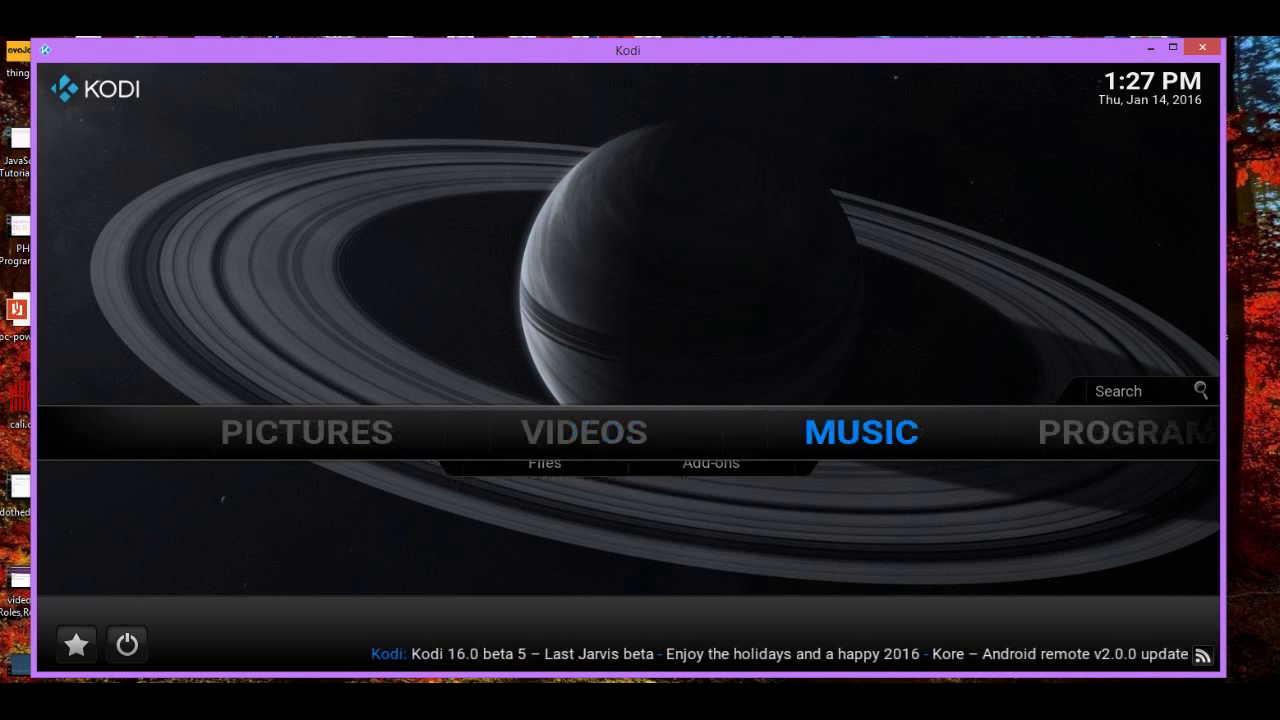
key(Right)
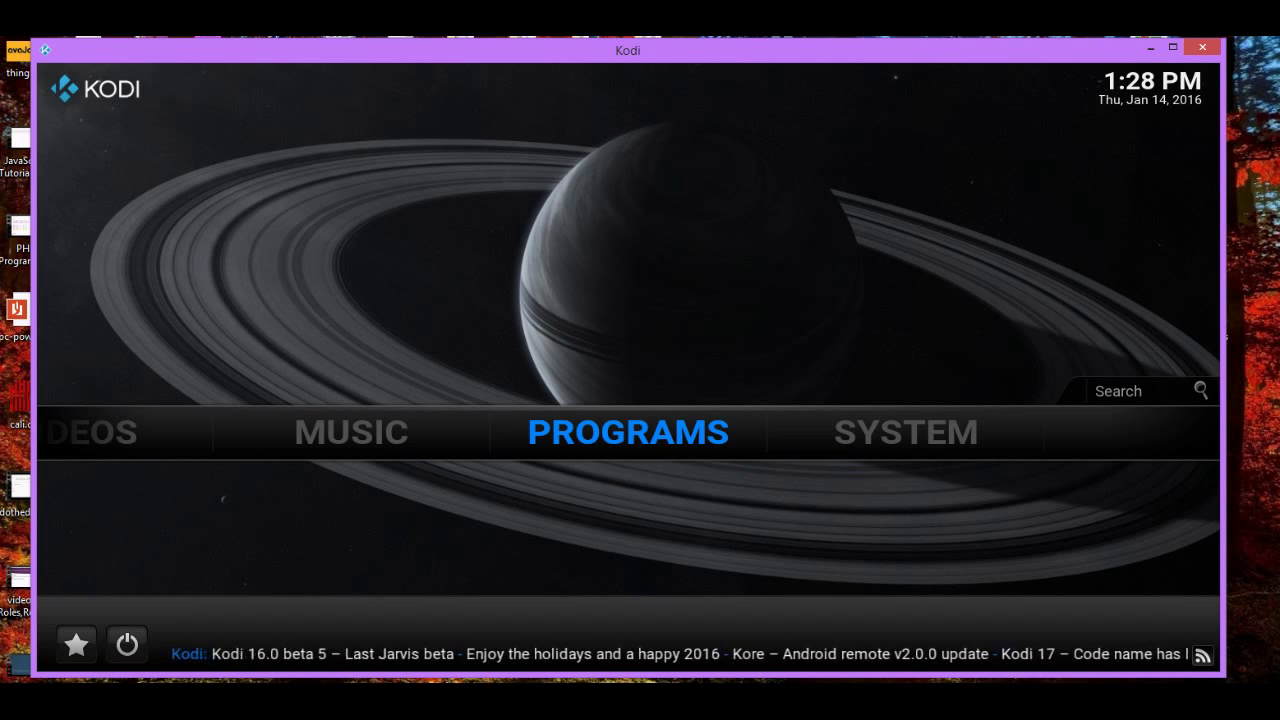
key(Right)
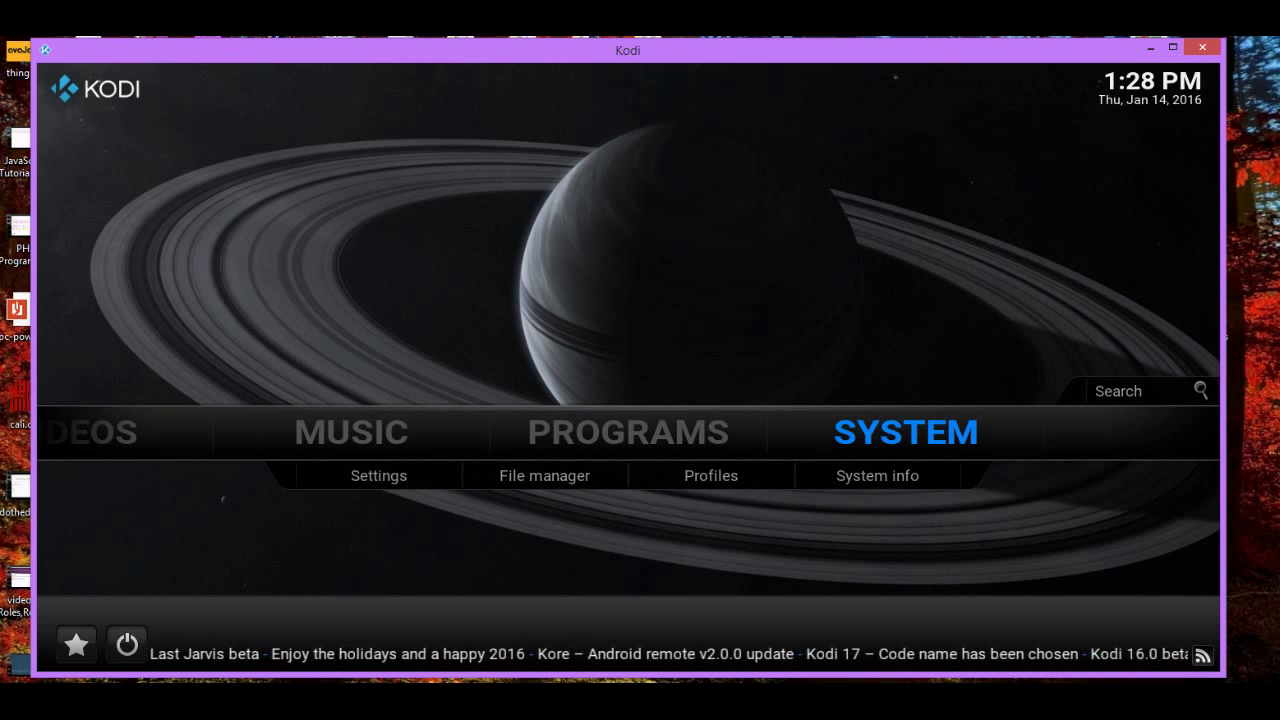
key(Down)
key(Right)
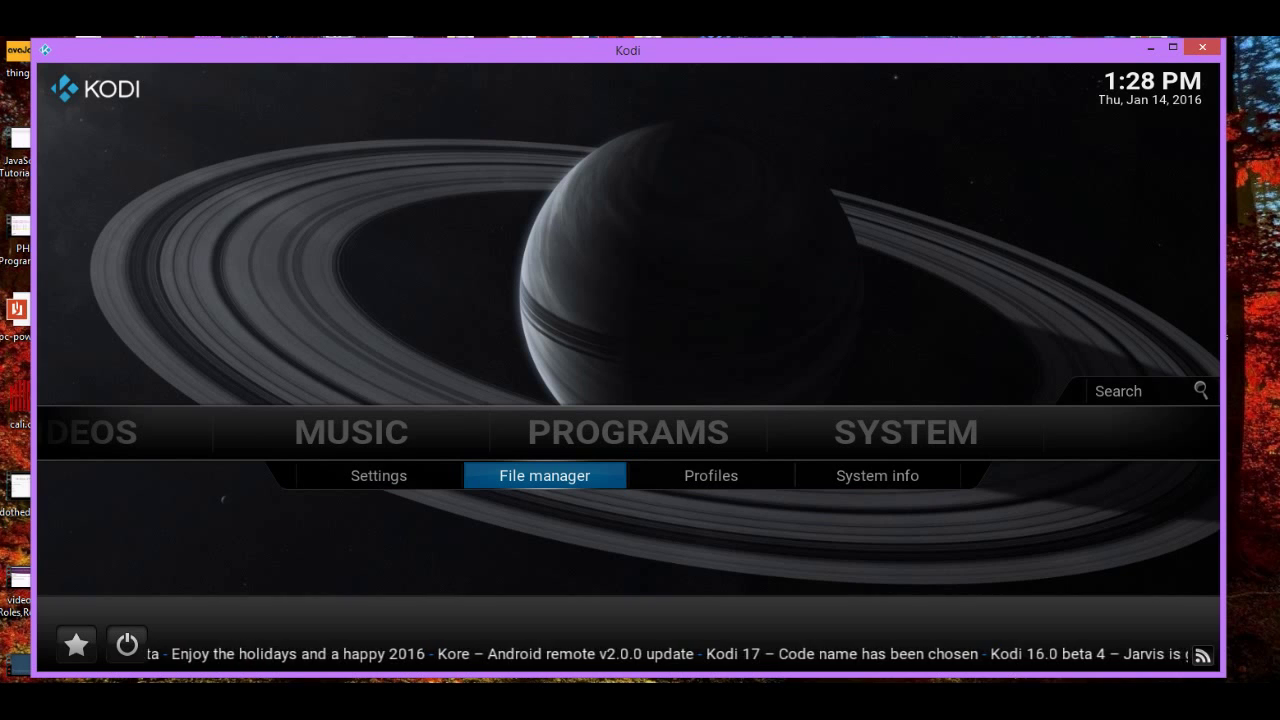
key(Return)
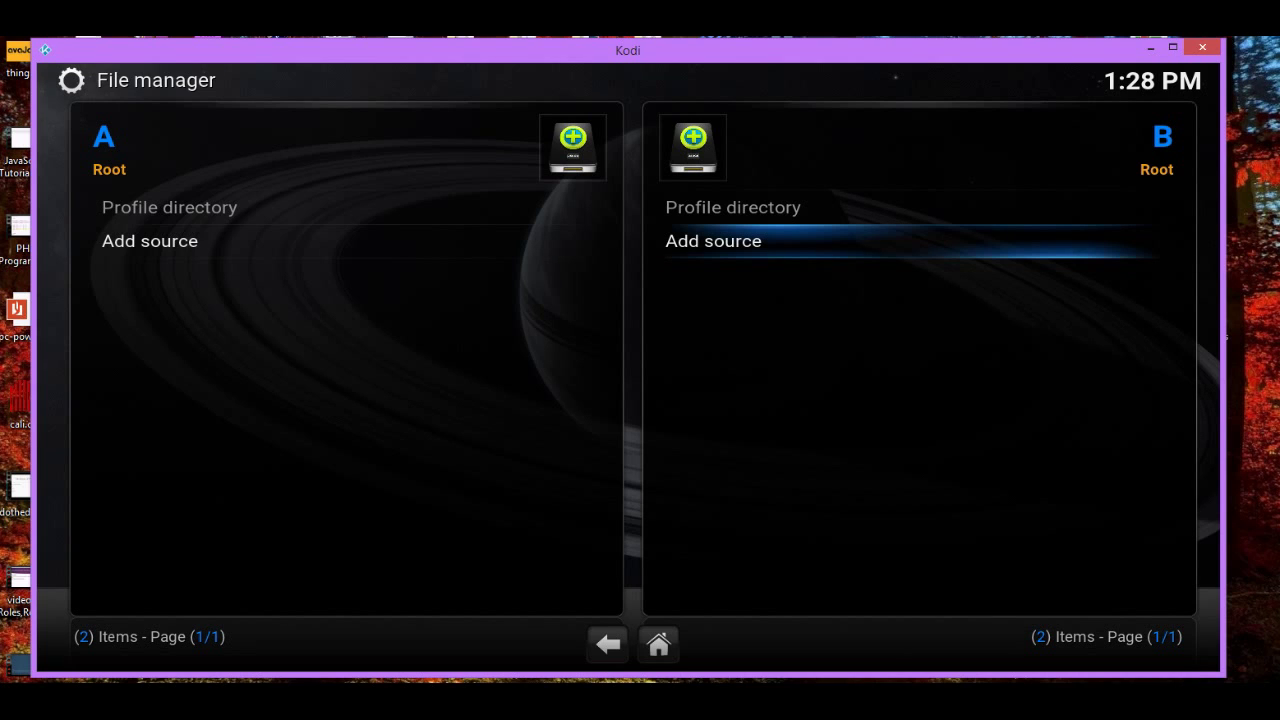
key(Return)
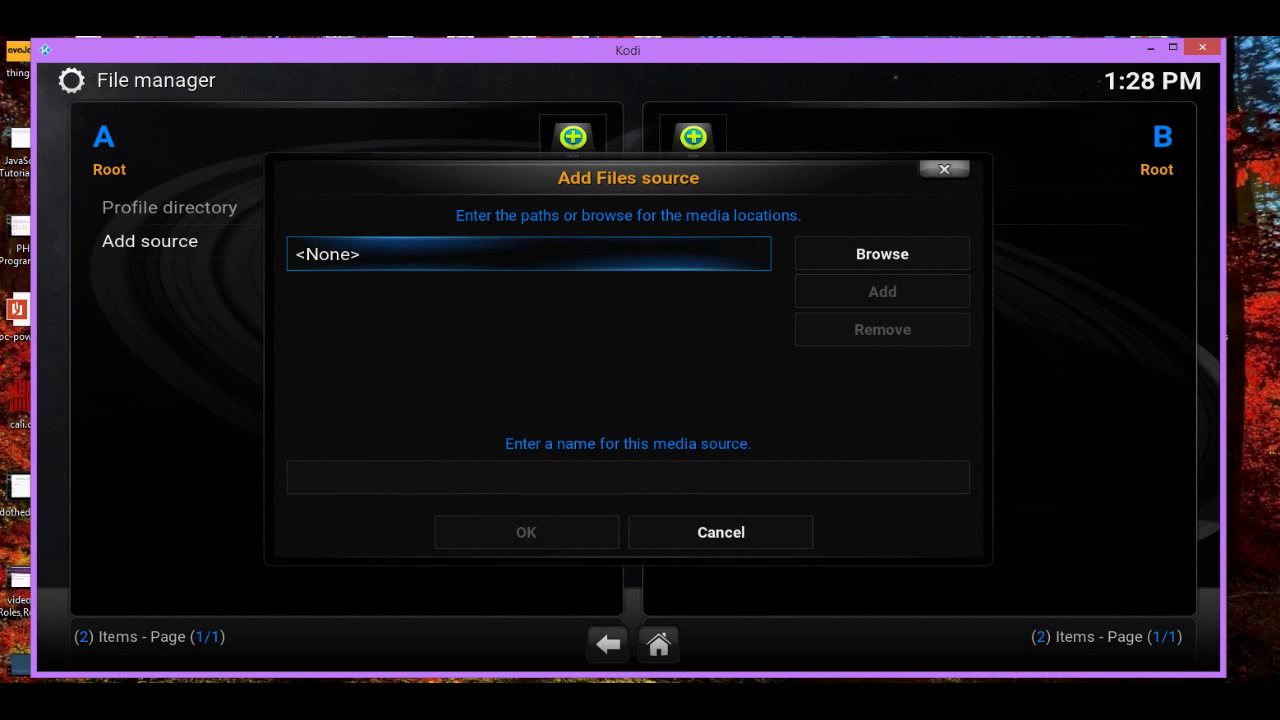
key(Return)
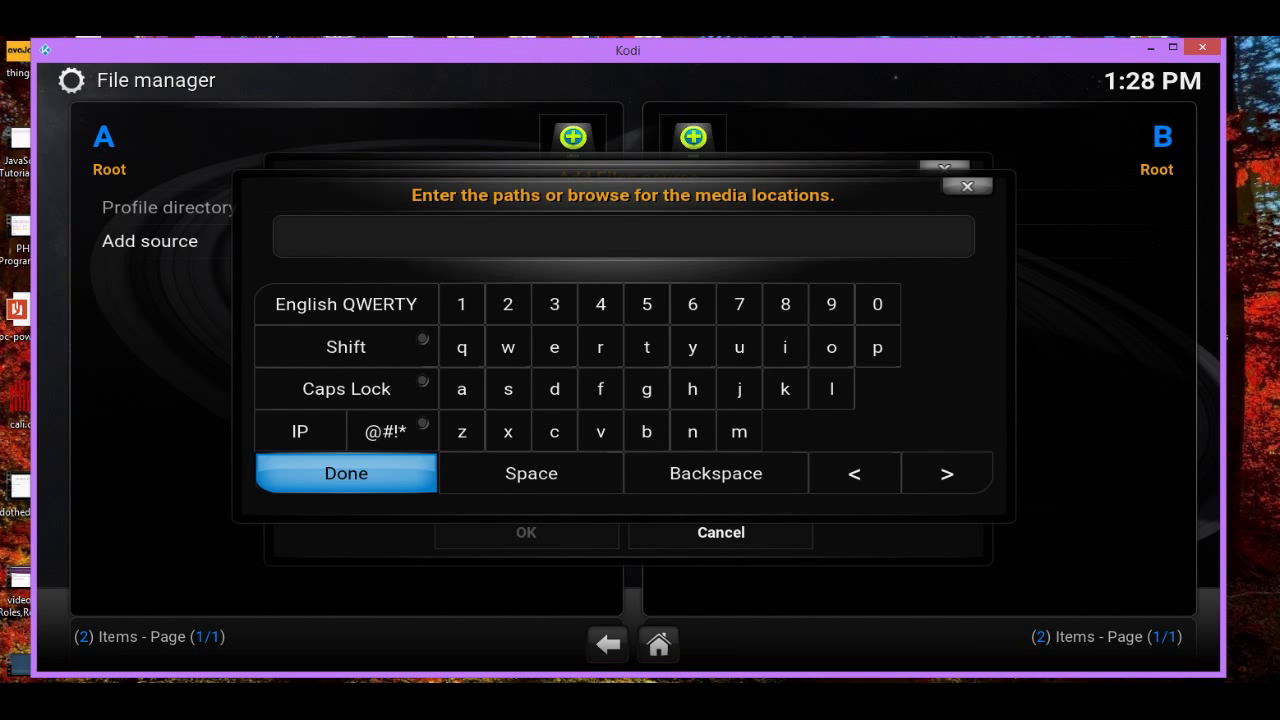
text(http://srp.nu)
key(Return)
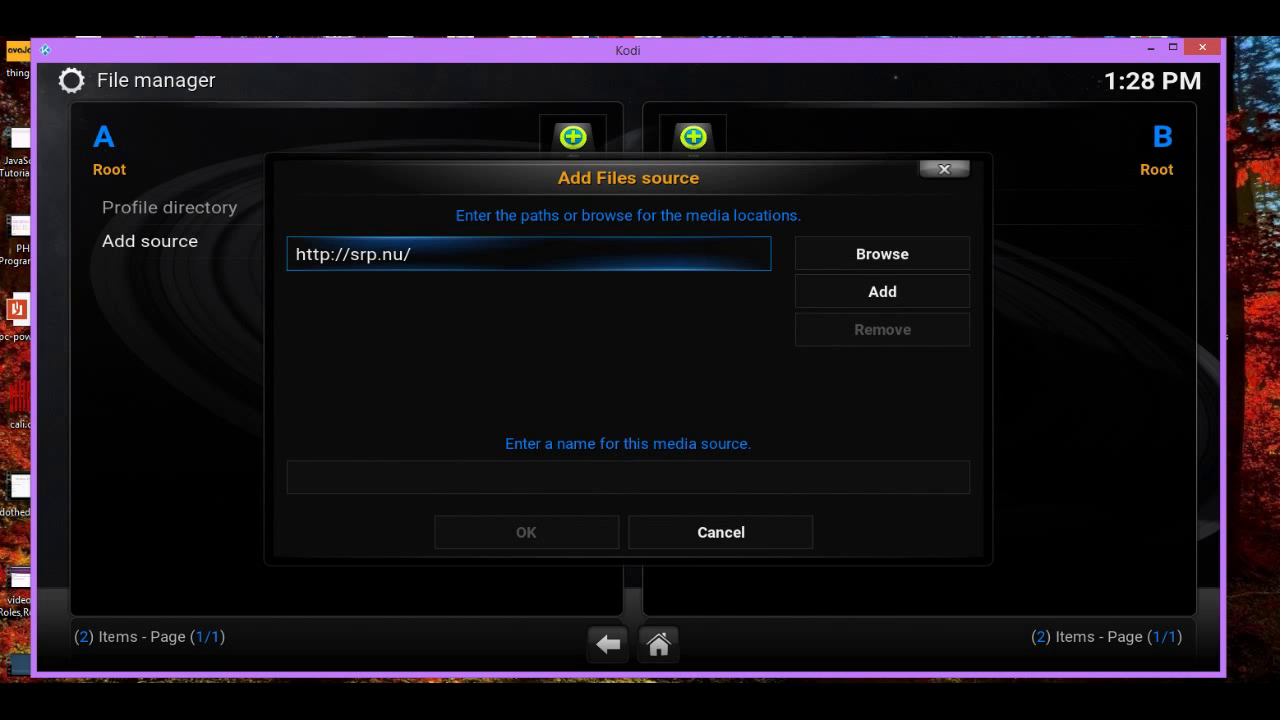
click(628, 477)
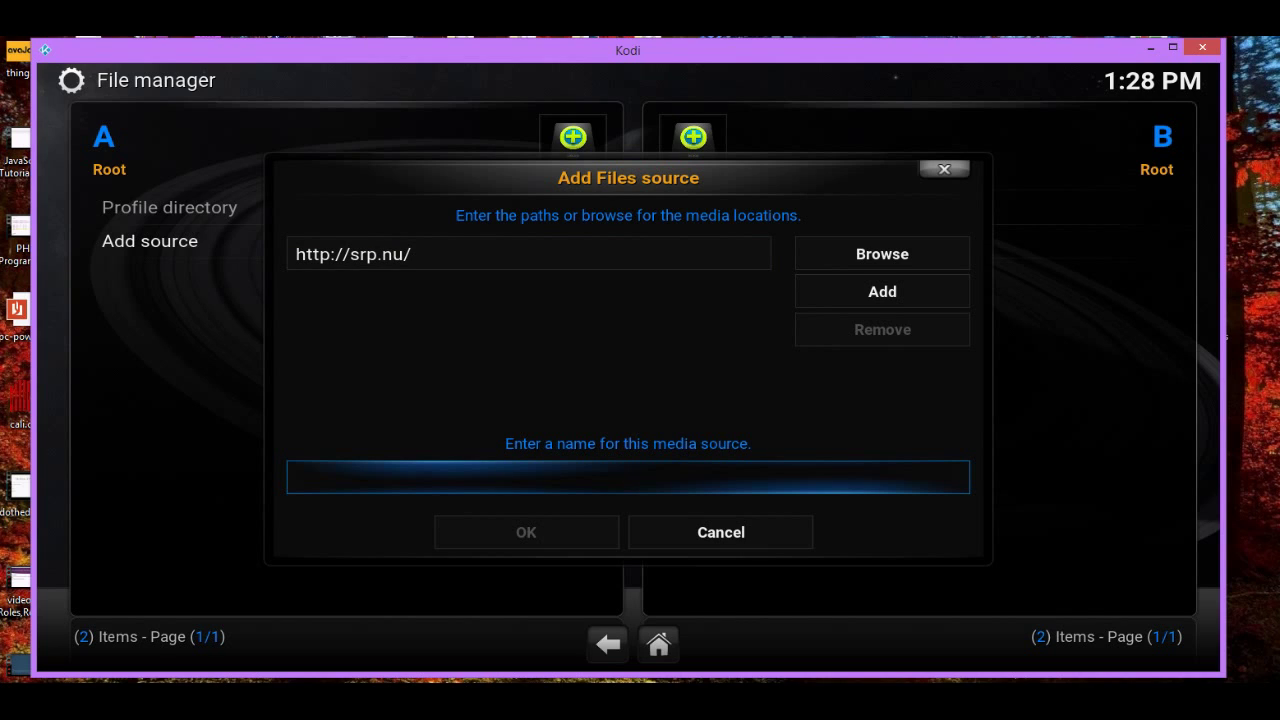
text(super)
key(Down)
key(Return)
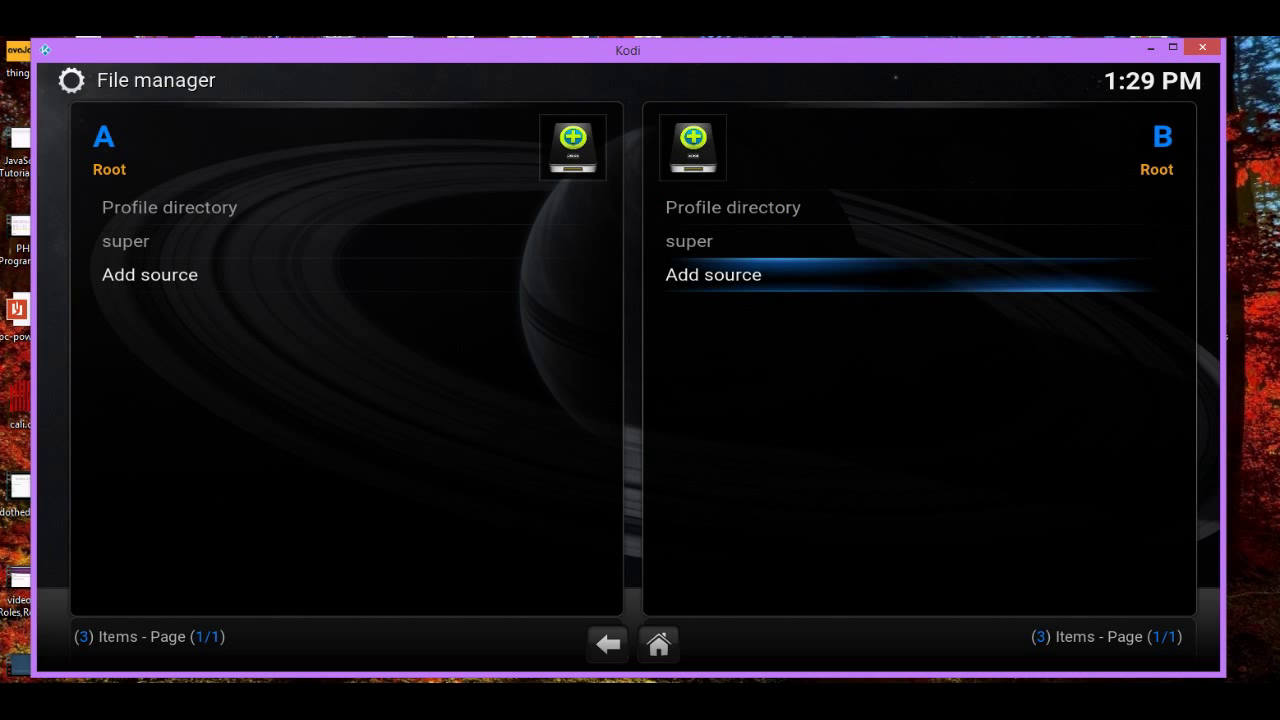
Return to the home screen and open the System settings.
key(super+c)
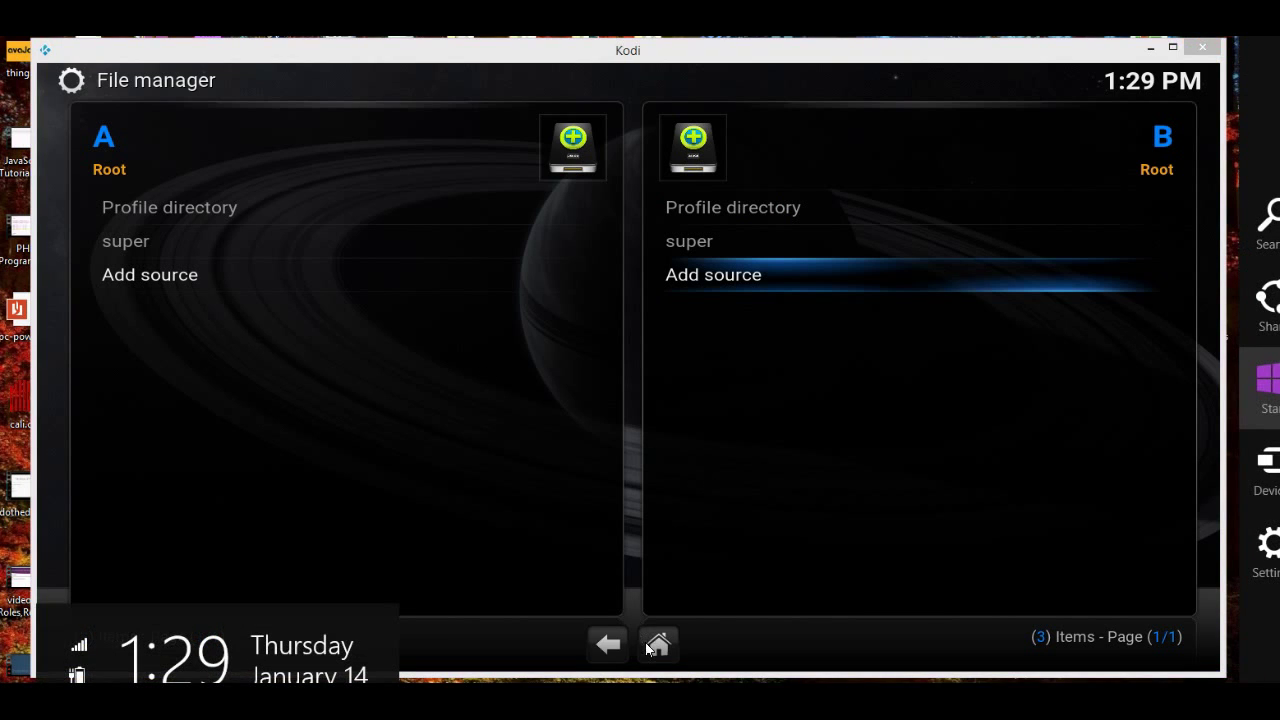
click(658, 646)
click(658, 646)
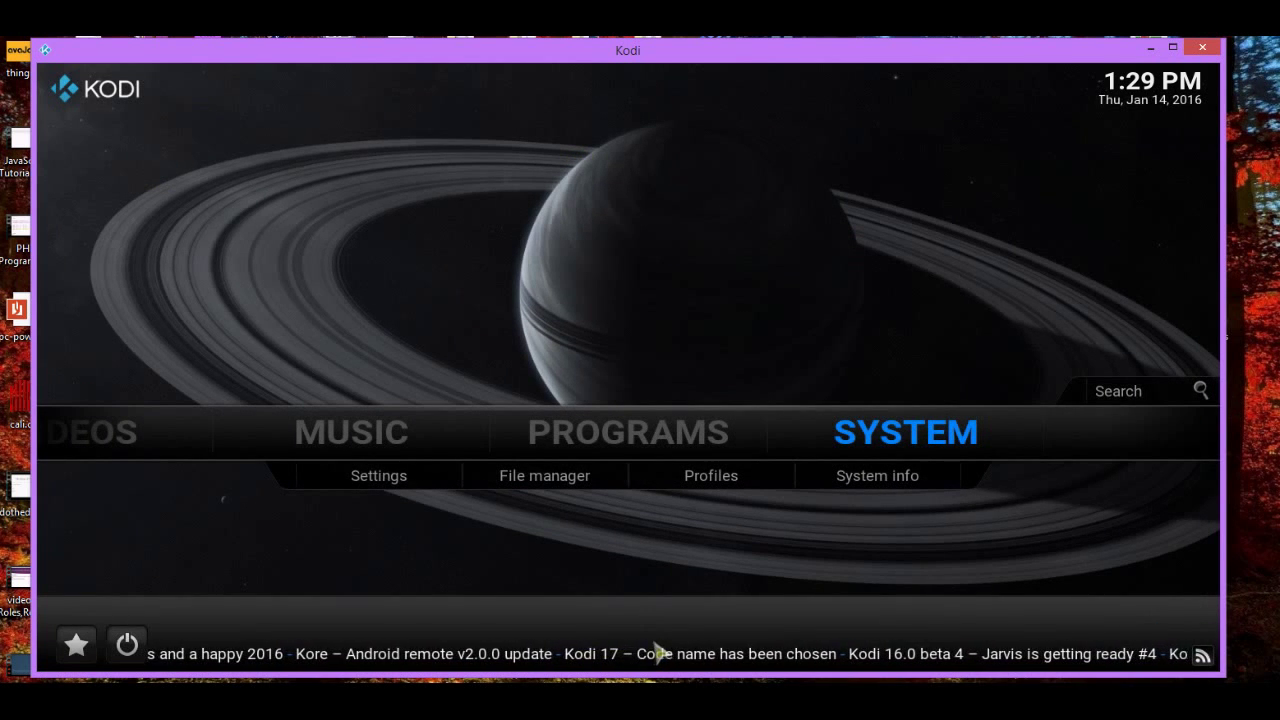
key(Return)
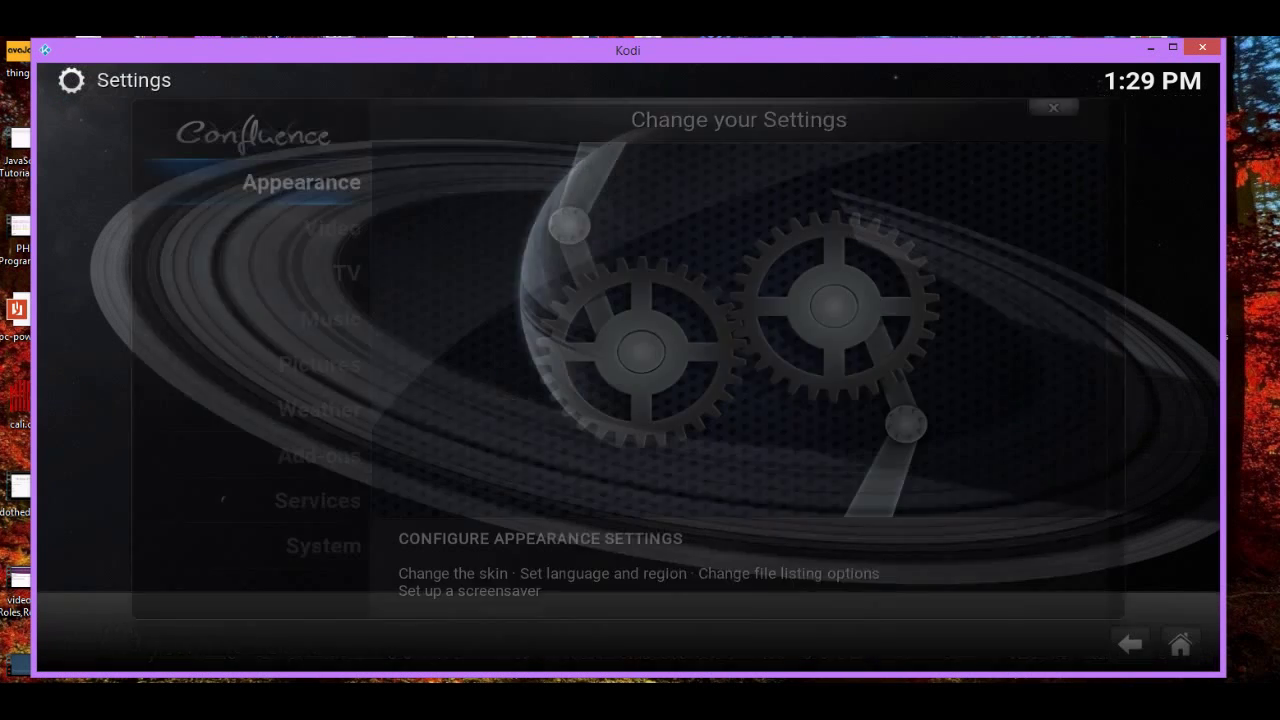
Open the Add-ons settings and go back from the video add-ons list to the top level of the add-on browser.
key(Down)
key(Down)
key(Down)
key(Down)
key(Down)
key(Down)
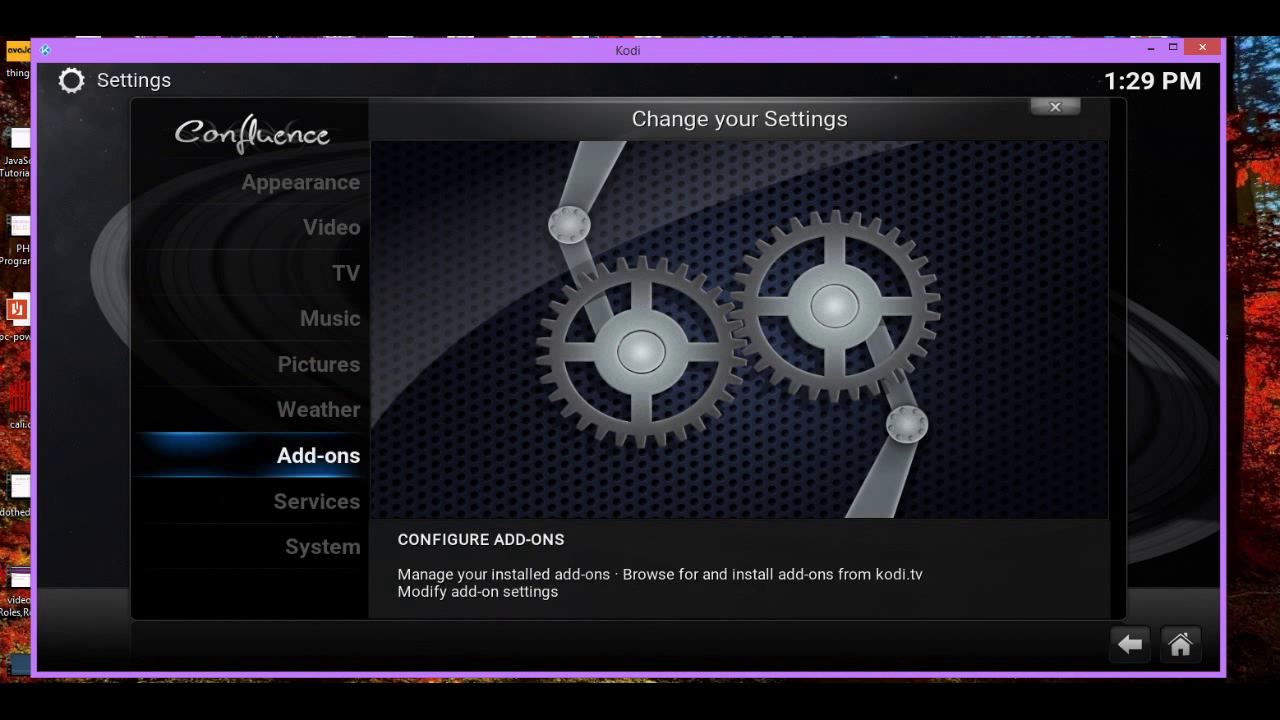
key(Return)
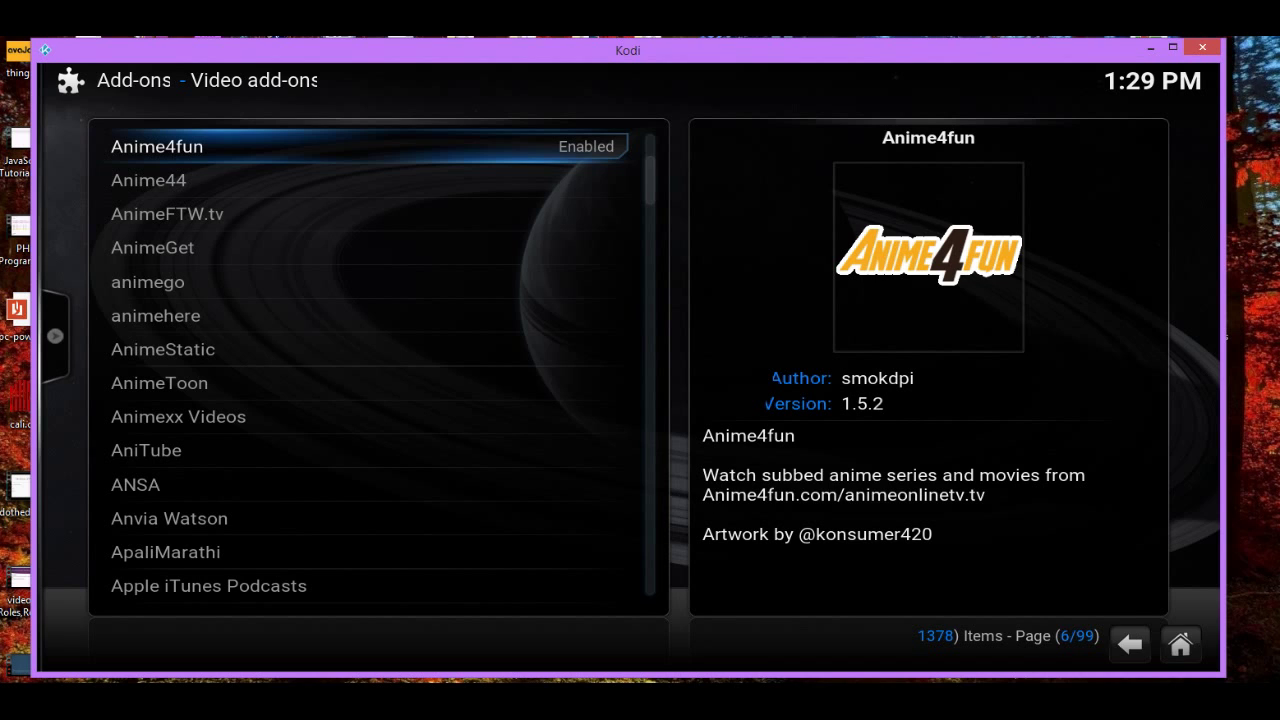
key(BackSpace)
key(BackSpace)
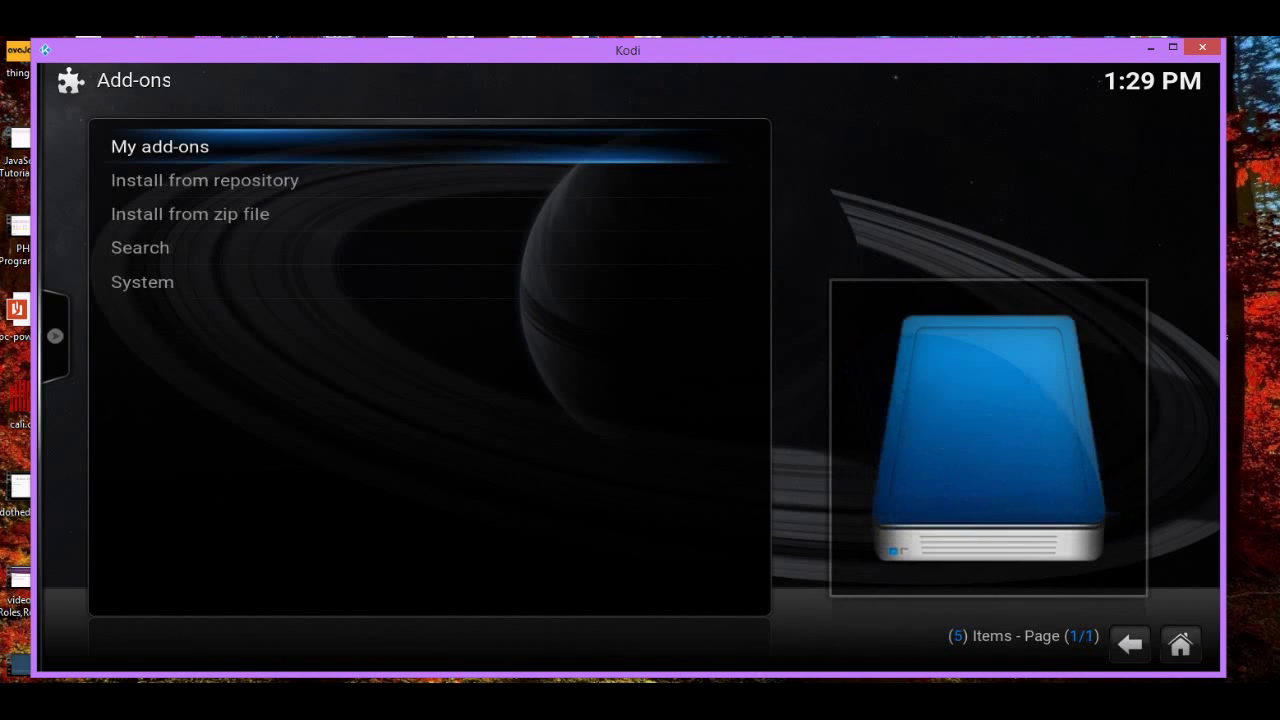
Start an add-on installation from a zip file and open the super source.
key(Down)
key(Down)
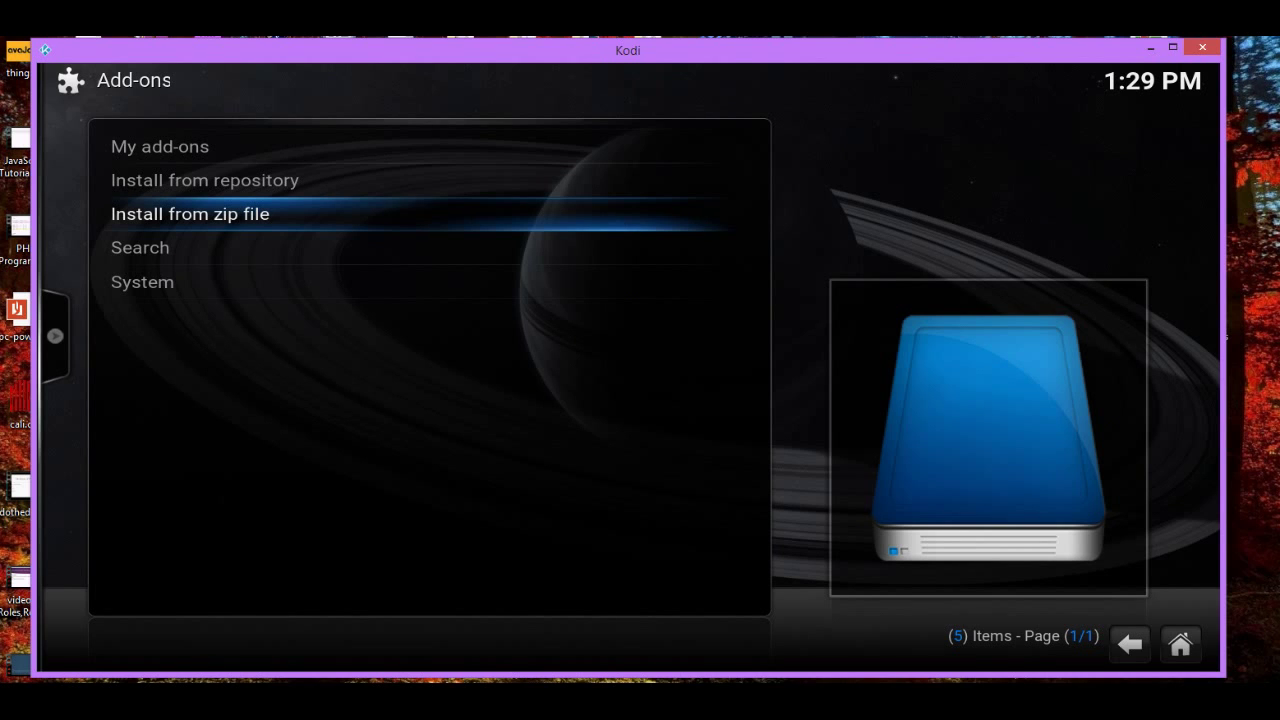
key(Return)
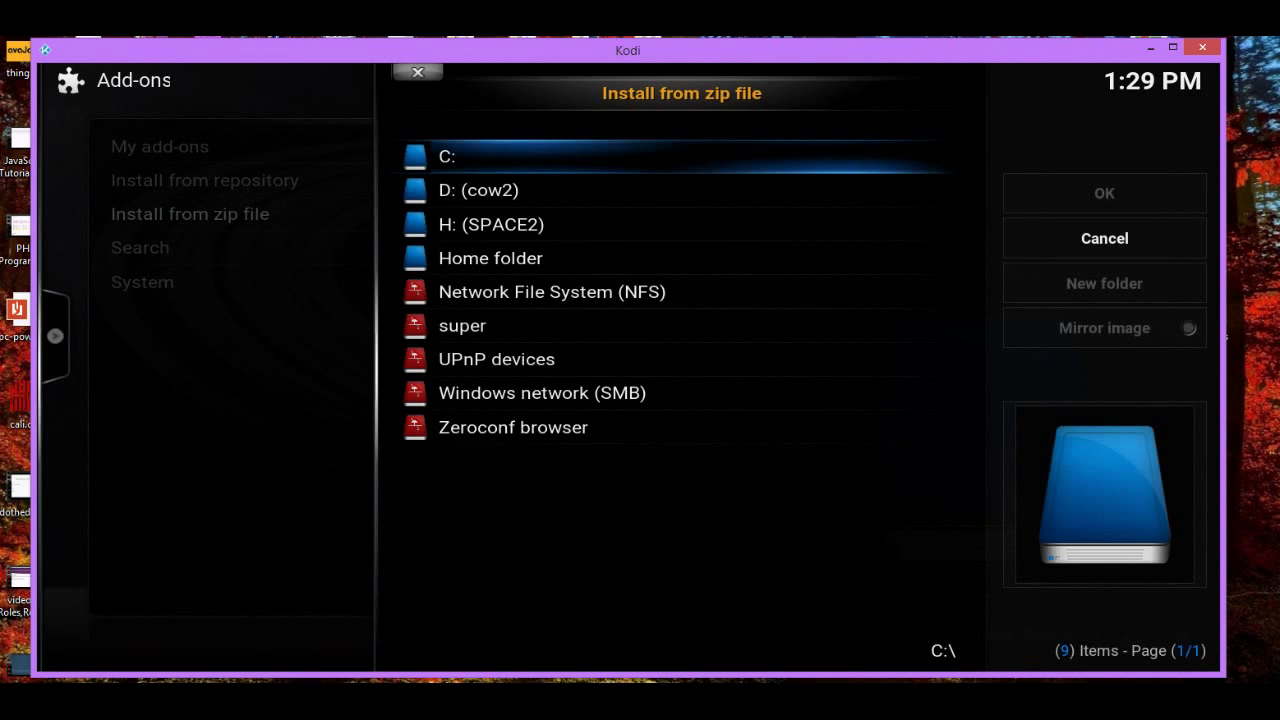
key(Down)
key(Down)
key(Down)
key(Down)
key(Down)
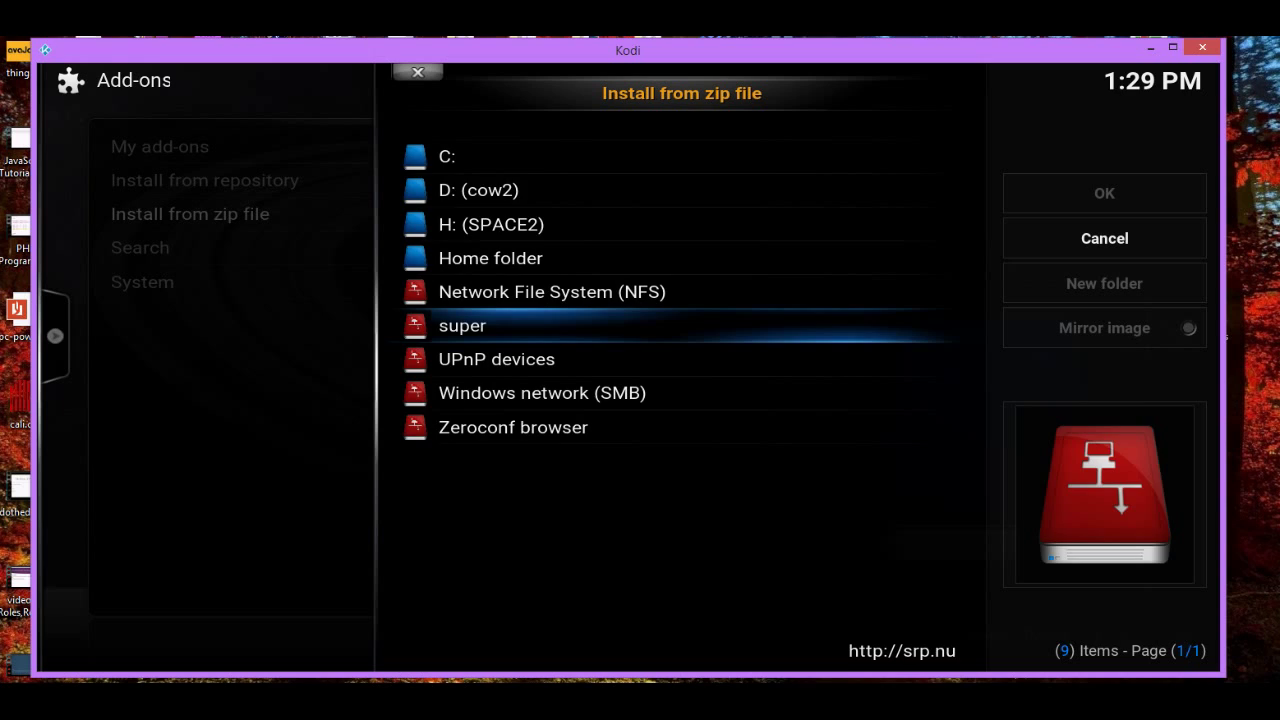
key(Return)
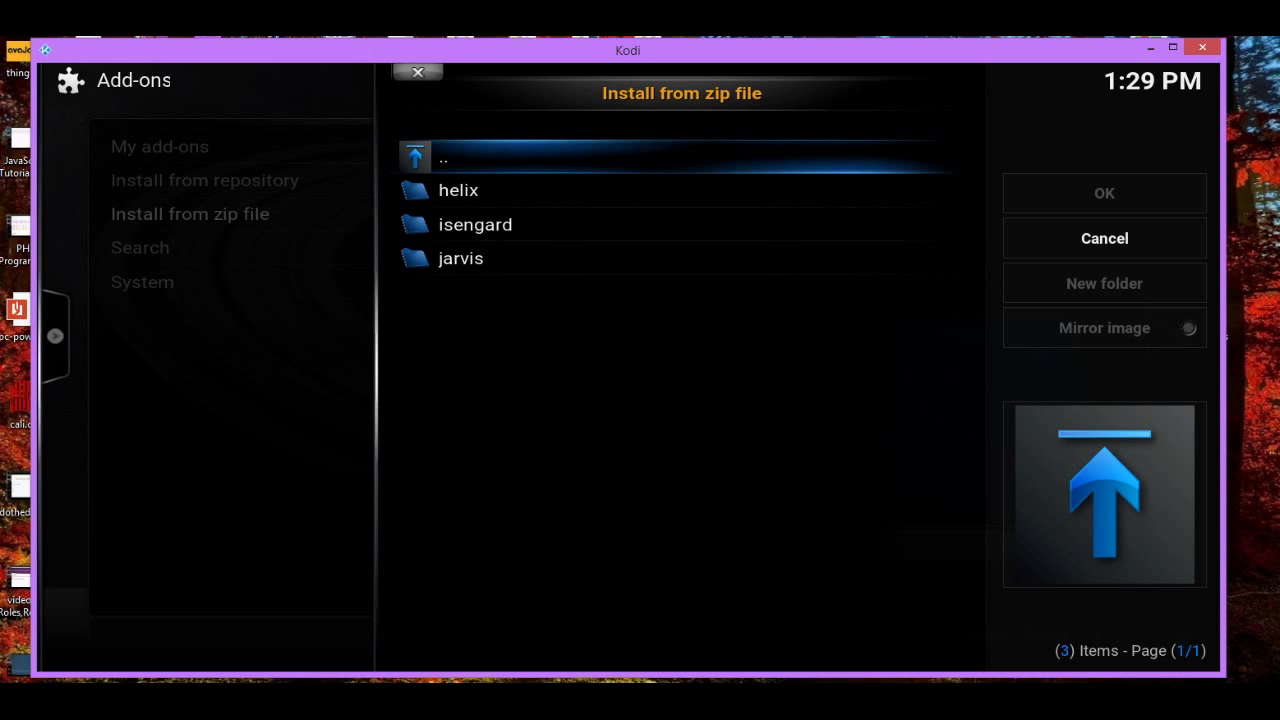
Open the isengard folder of the super source and go into its repositories folder.
key(Down)
key(Down)
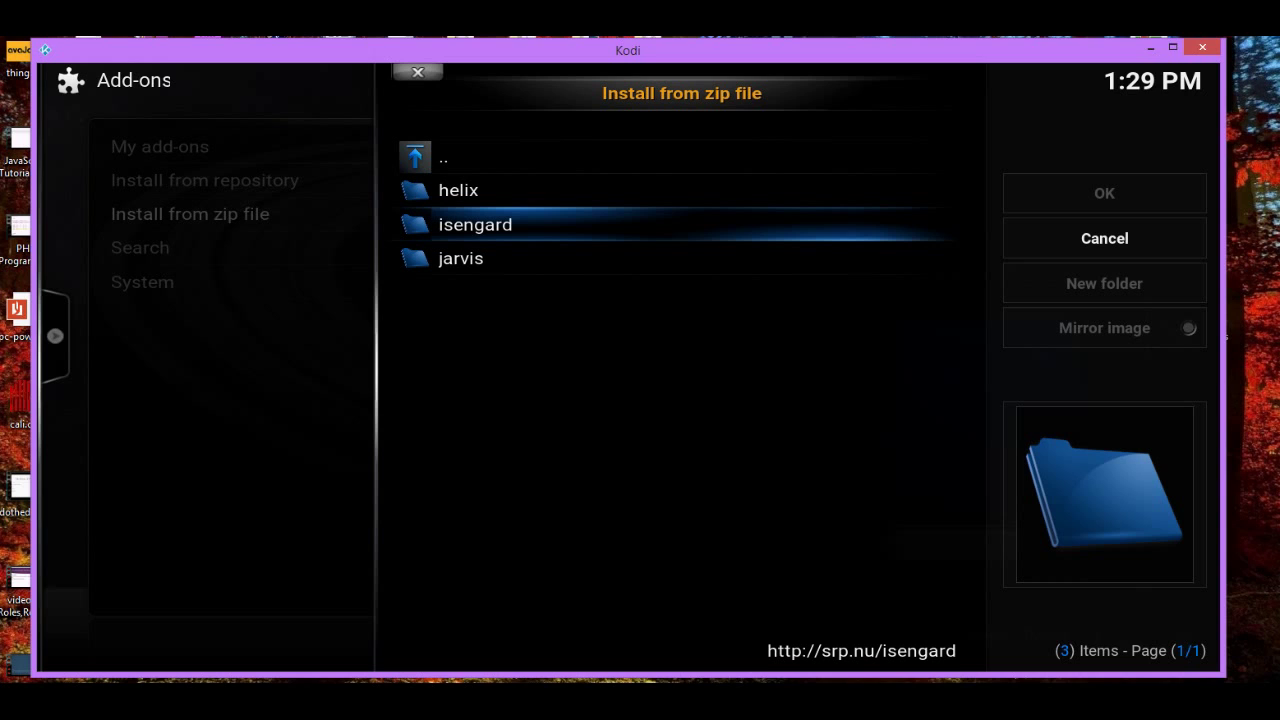
key(Return)
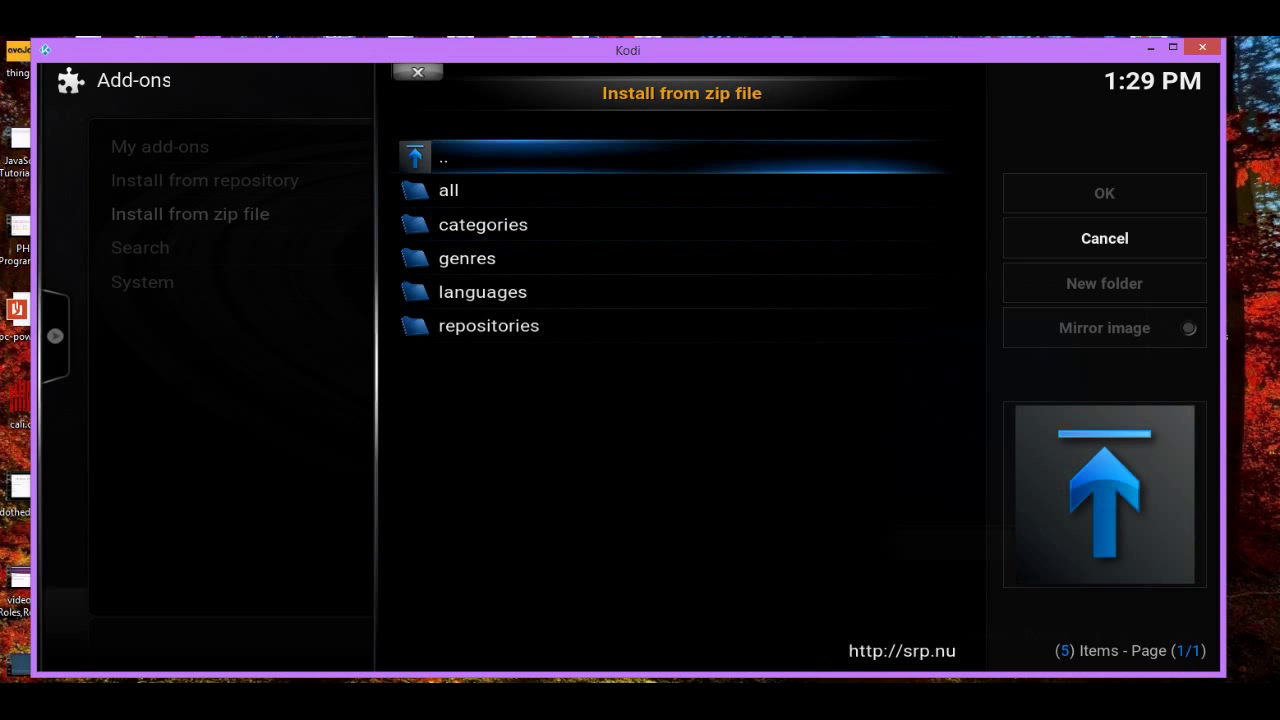
key(Down)
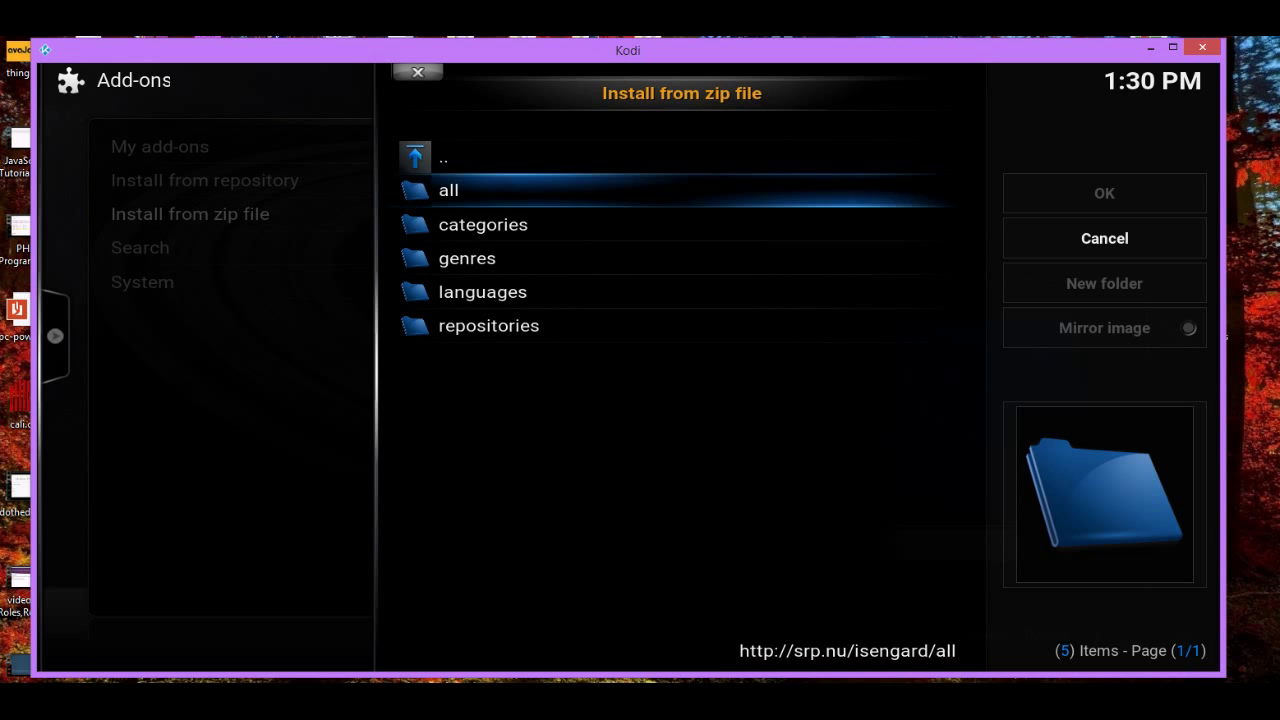
key(Down)
key(Down)
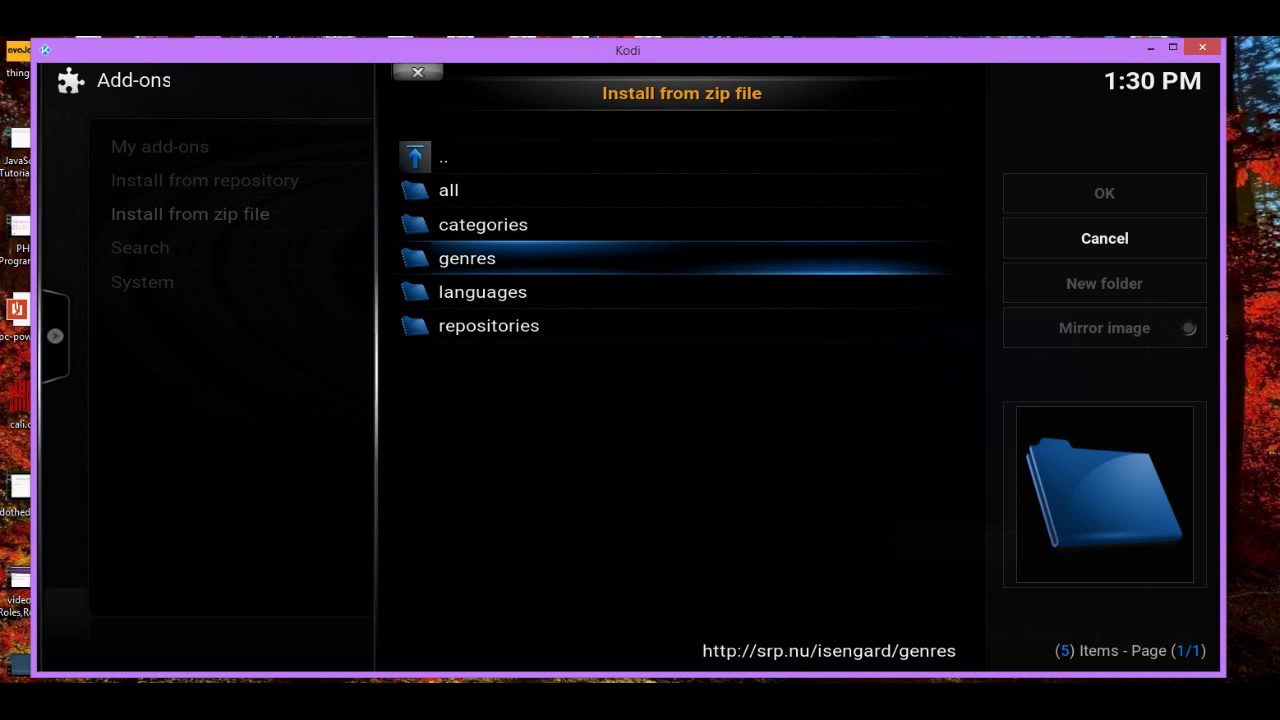
key(Down)
key(Down)
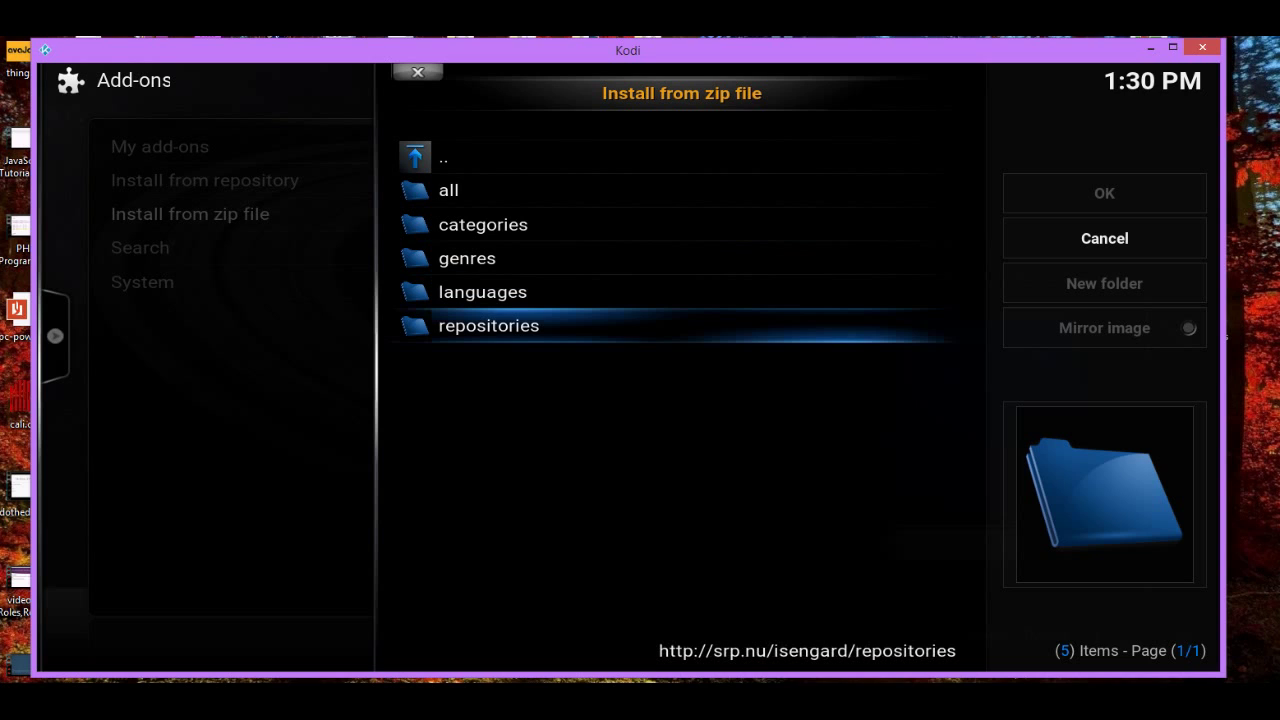
key(Return)
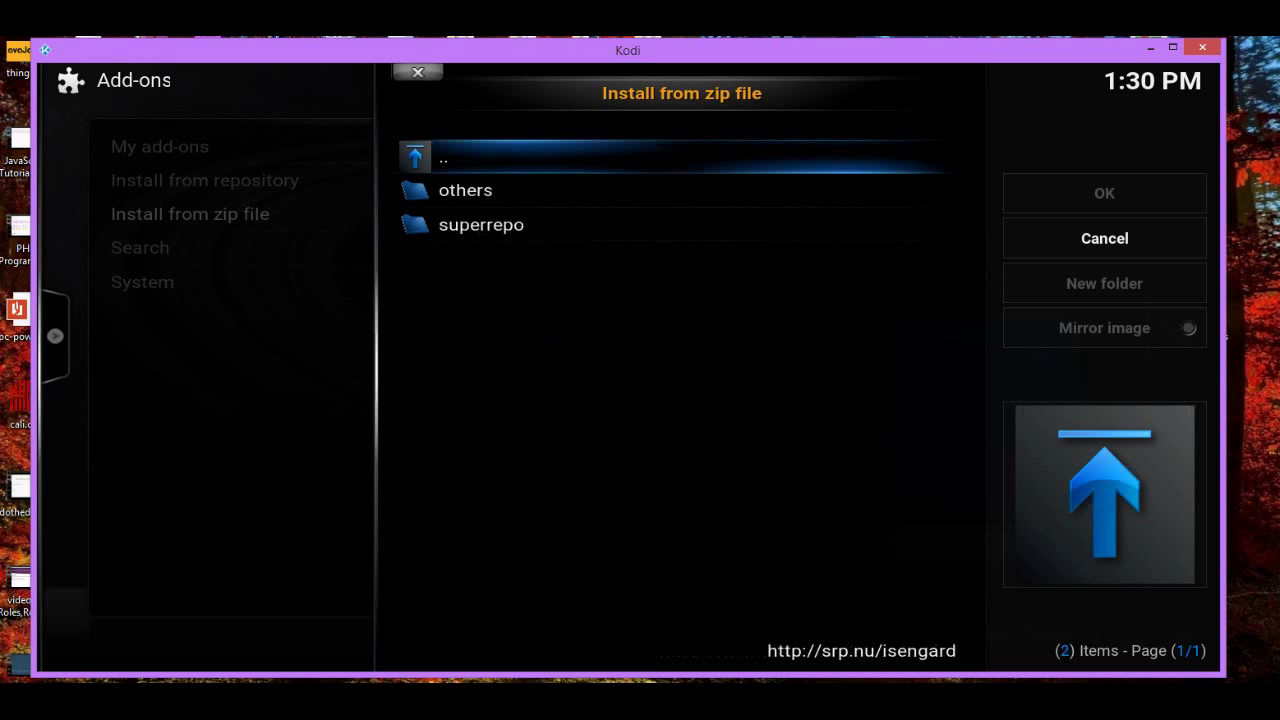
Open the superrepo folder and install superrepo.kodi.isengard.repositories-0.7.04.zip.
key(Down)
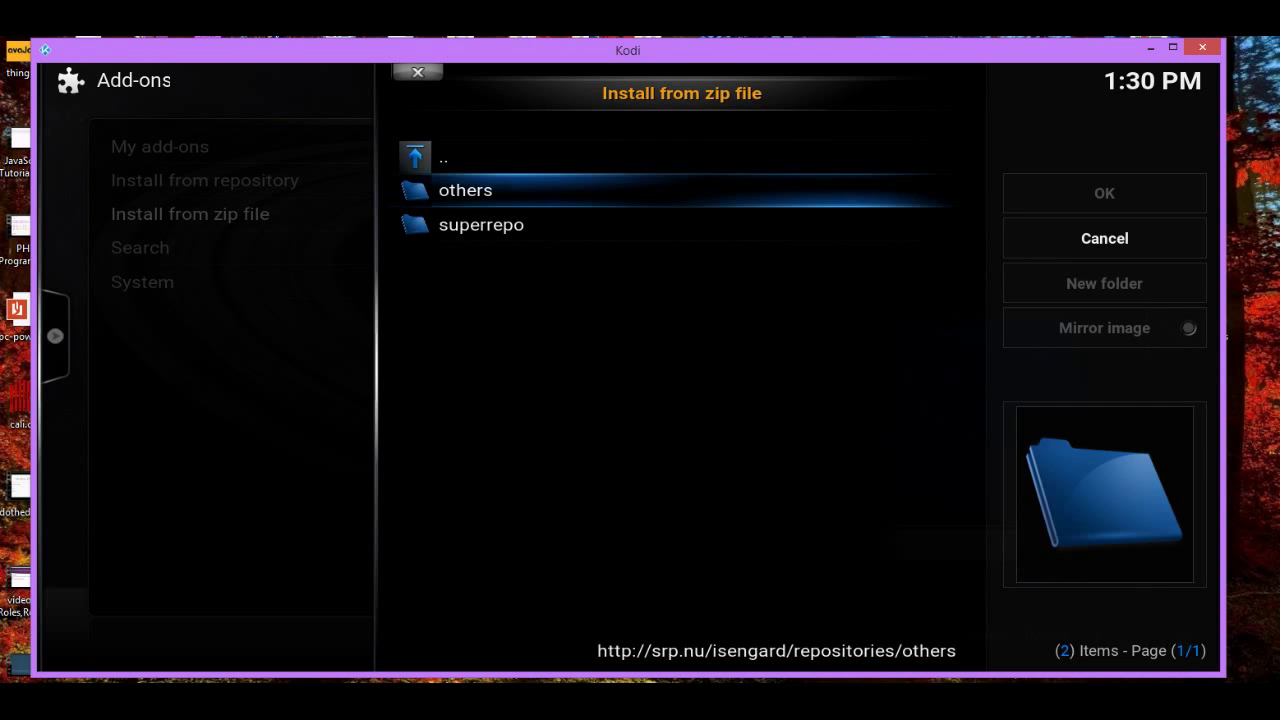
key(Down)
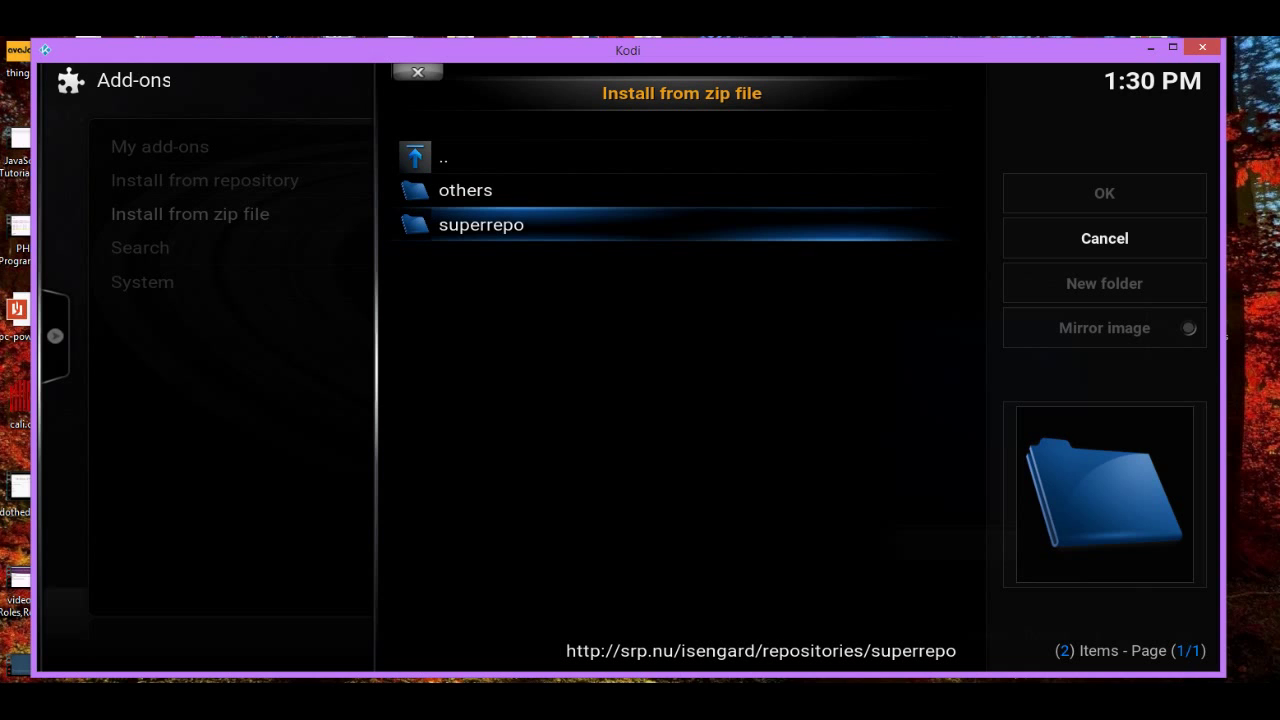
key(Return)
key(Down)
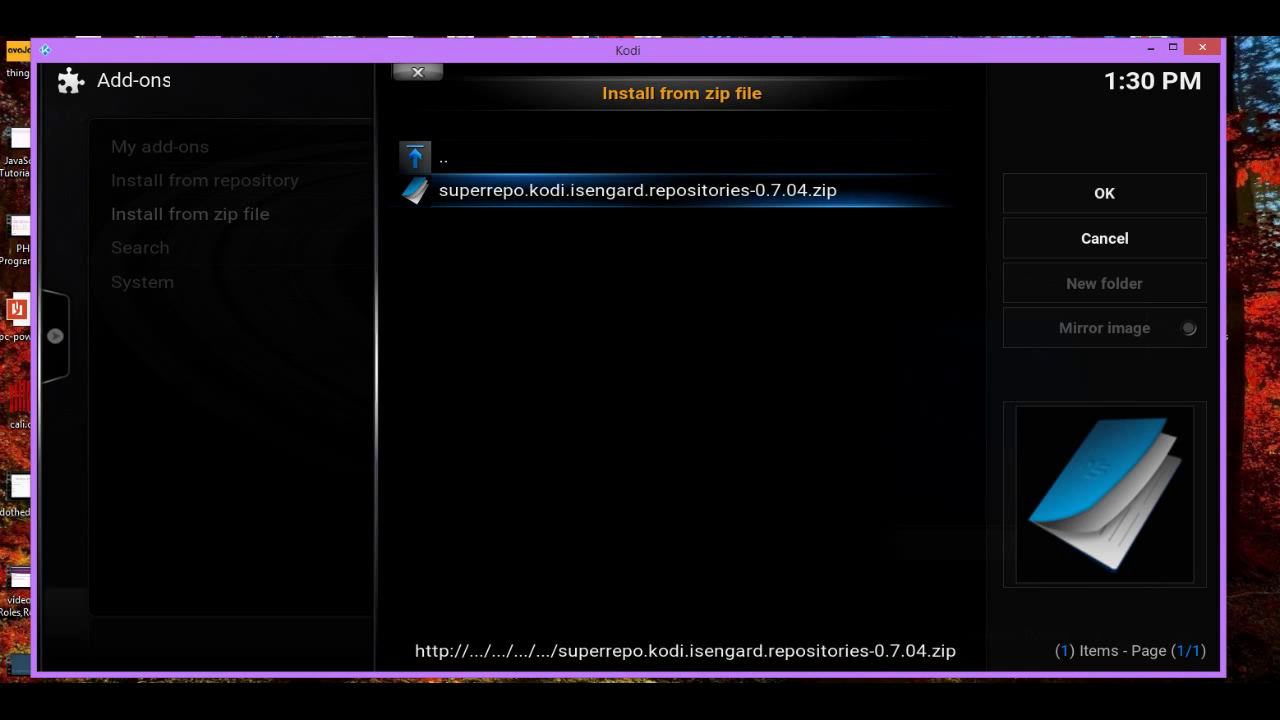
key(Return)
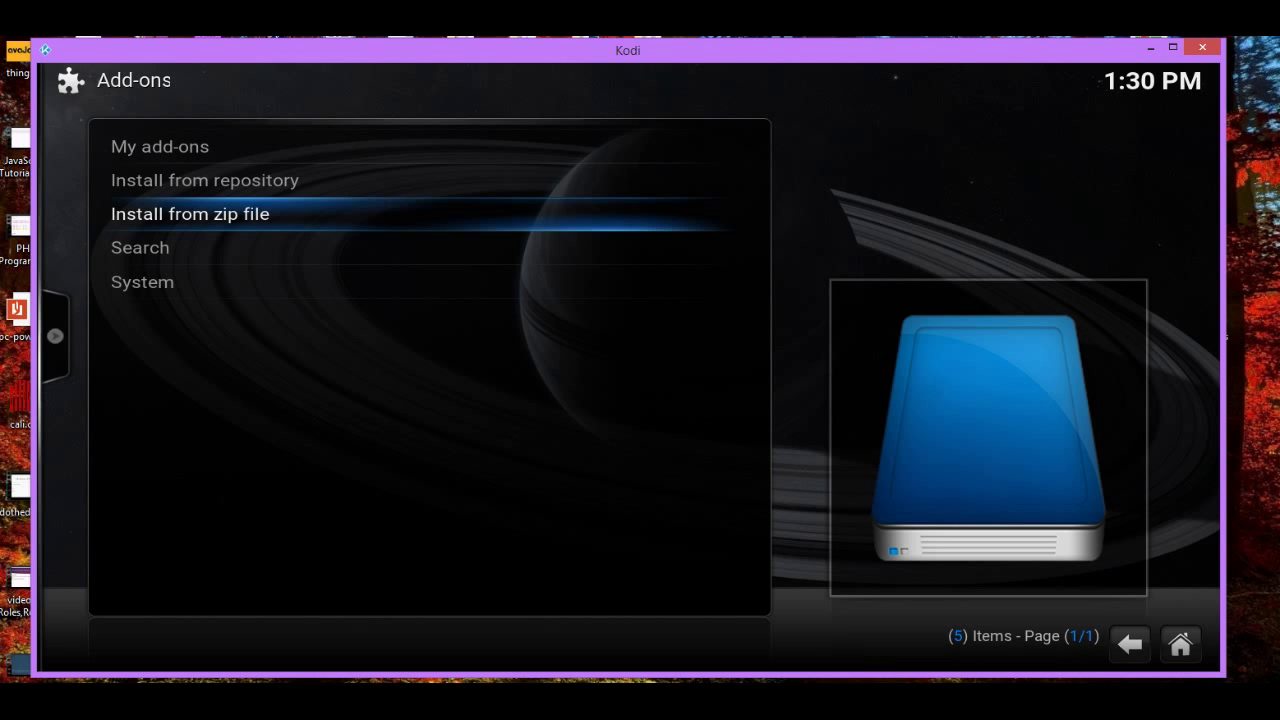
Check the list of repositories available for installing add-ons and return to the home screen.
key(Up)
key(Return)
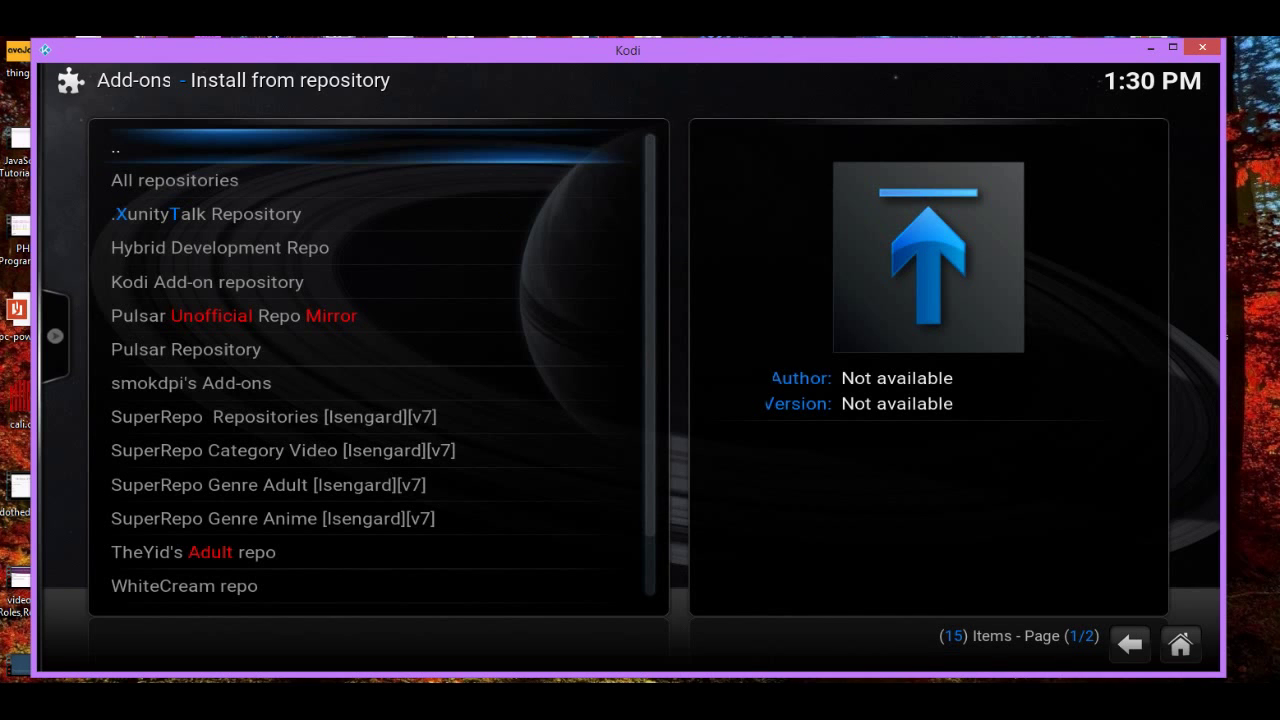
key(BackSpace)
key(BackSpace)
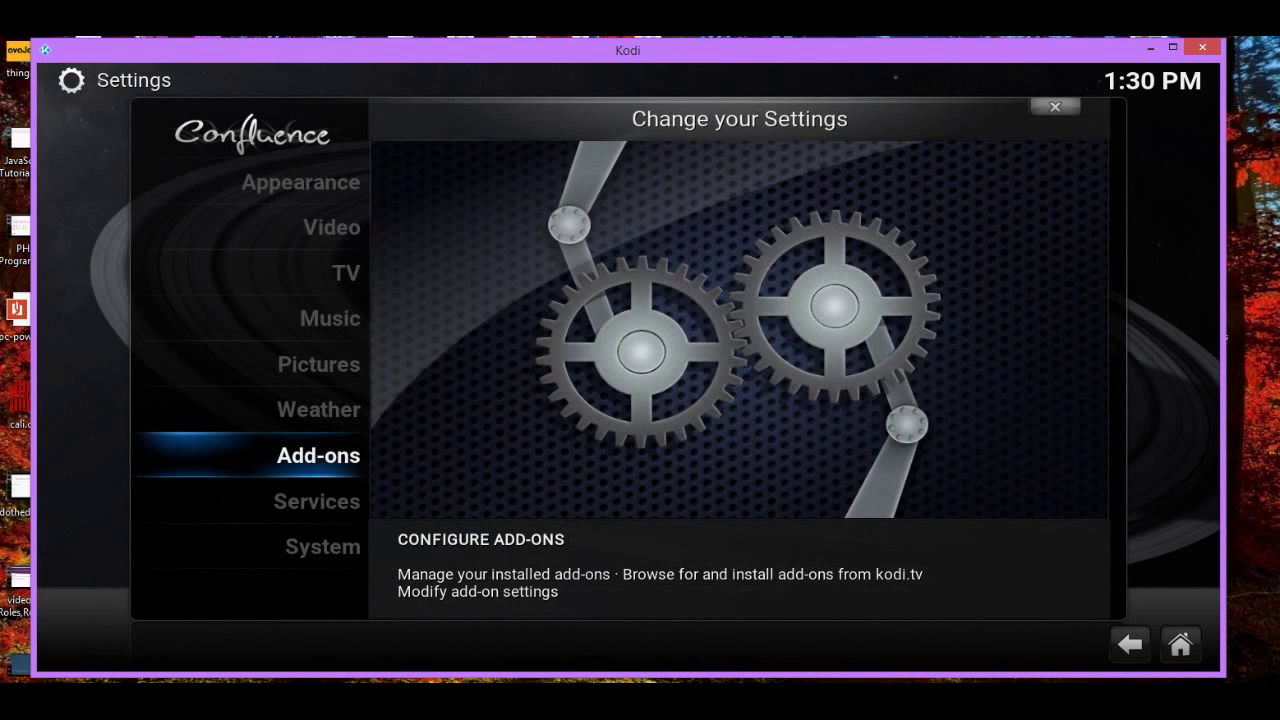
key(BackSpace)
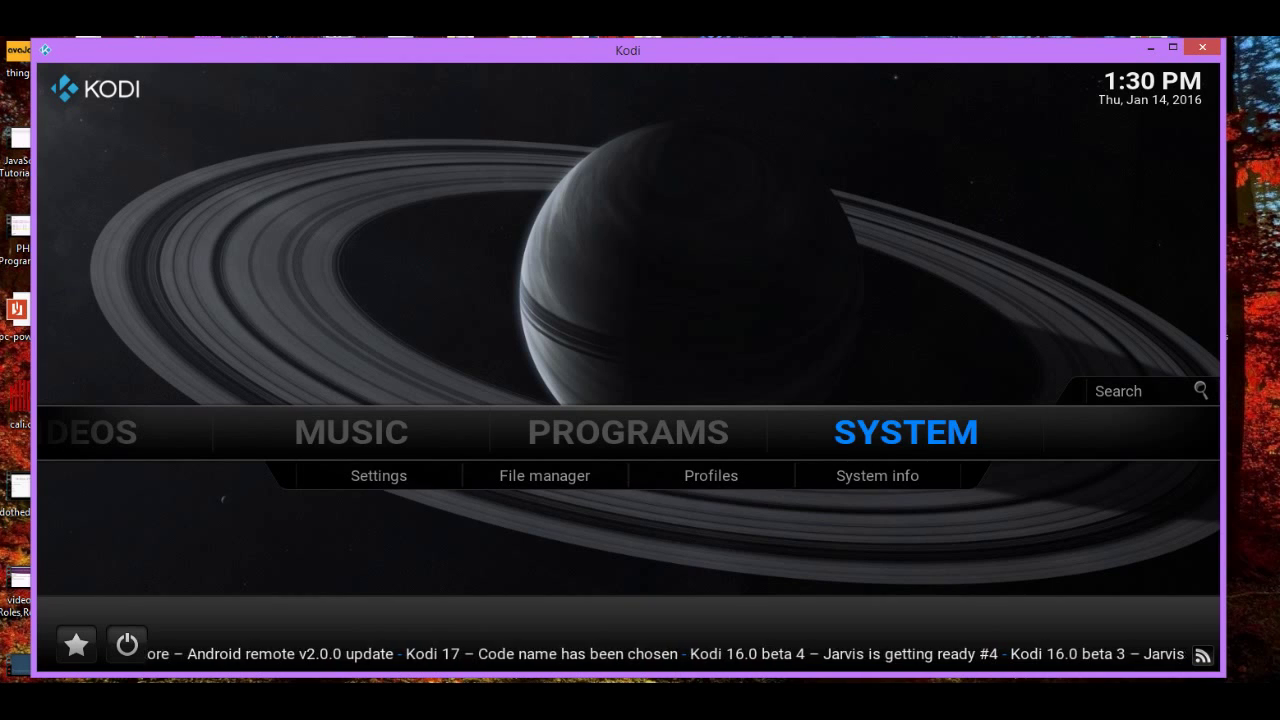
Open the Videos add-ons from the home screen.
key(Left)
key(Left)
key(Left)
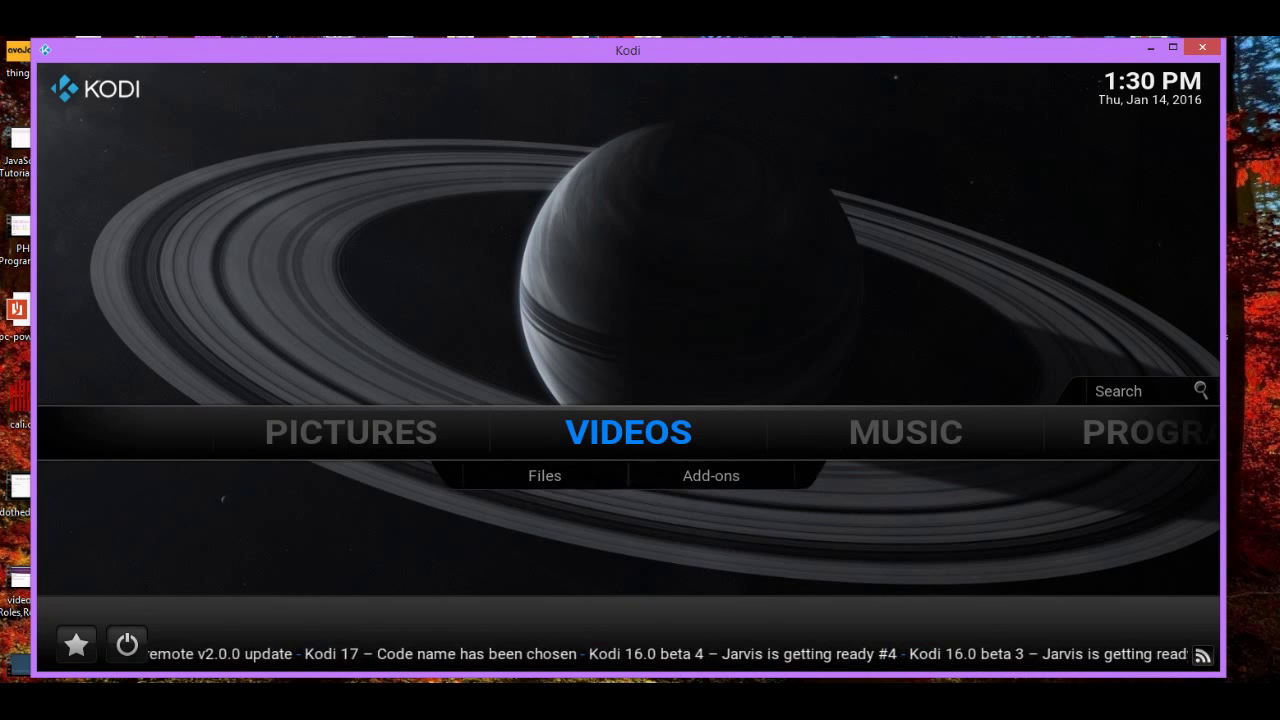
key(Down)
key(Right)
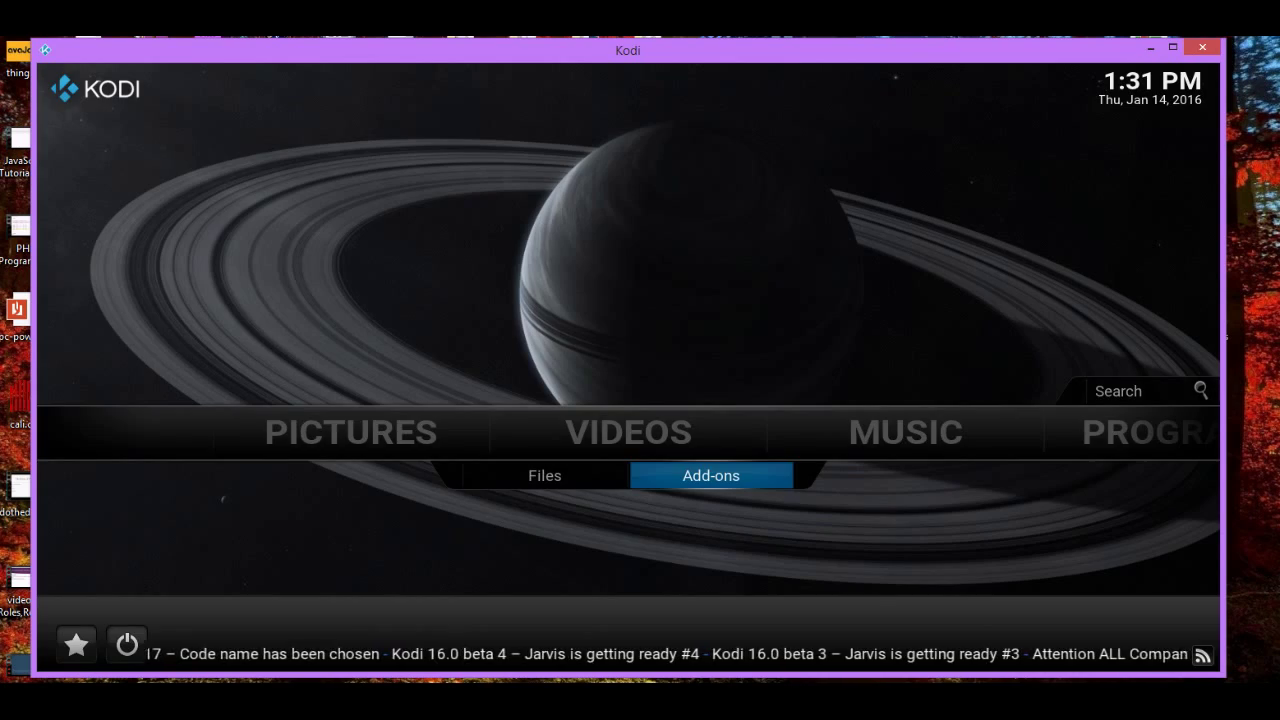
key(Return)
Open the Get more entry at the end of the video add-ons to list installable ones.
key(Down)
key(Down)
key(Down)
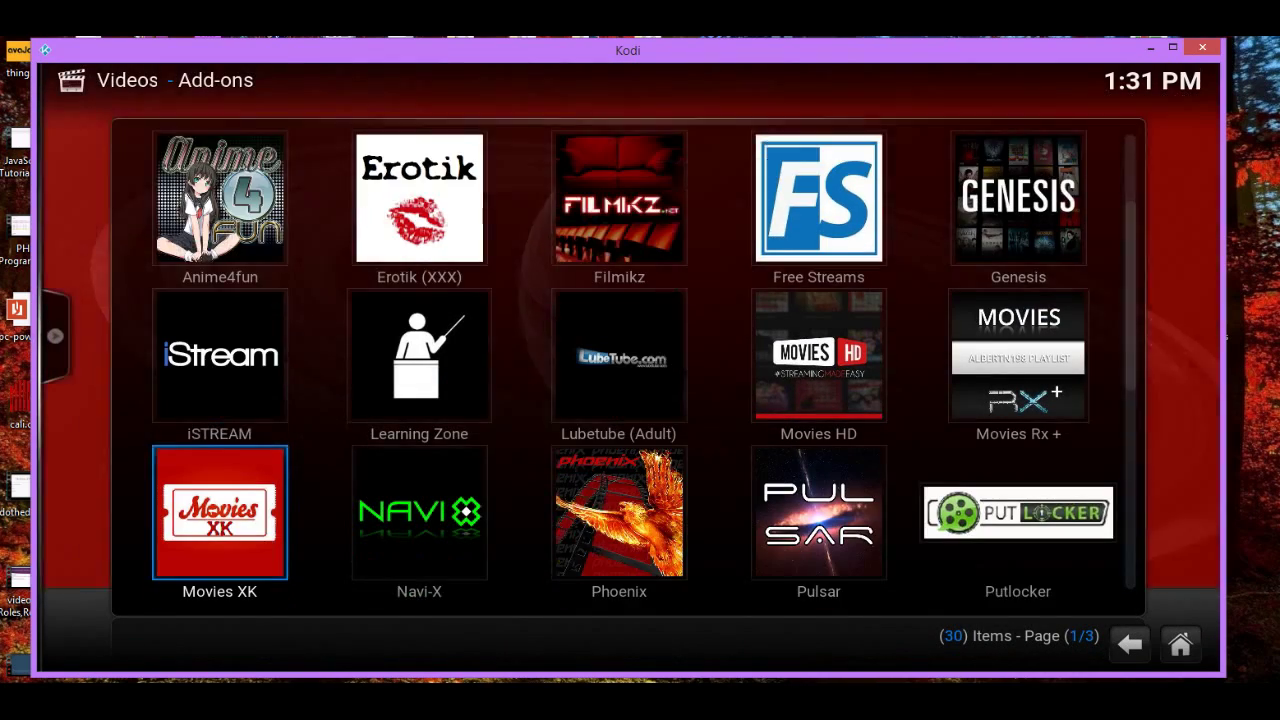
key(Down)
key(Down)
key(Down)
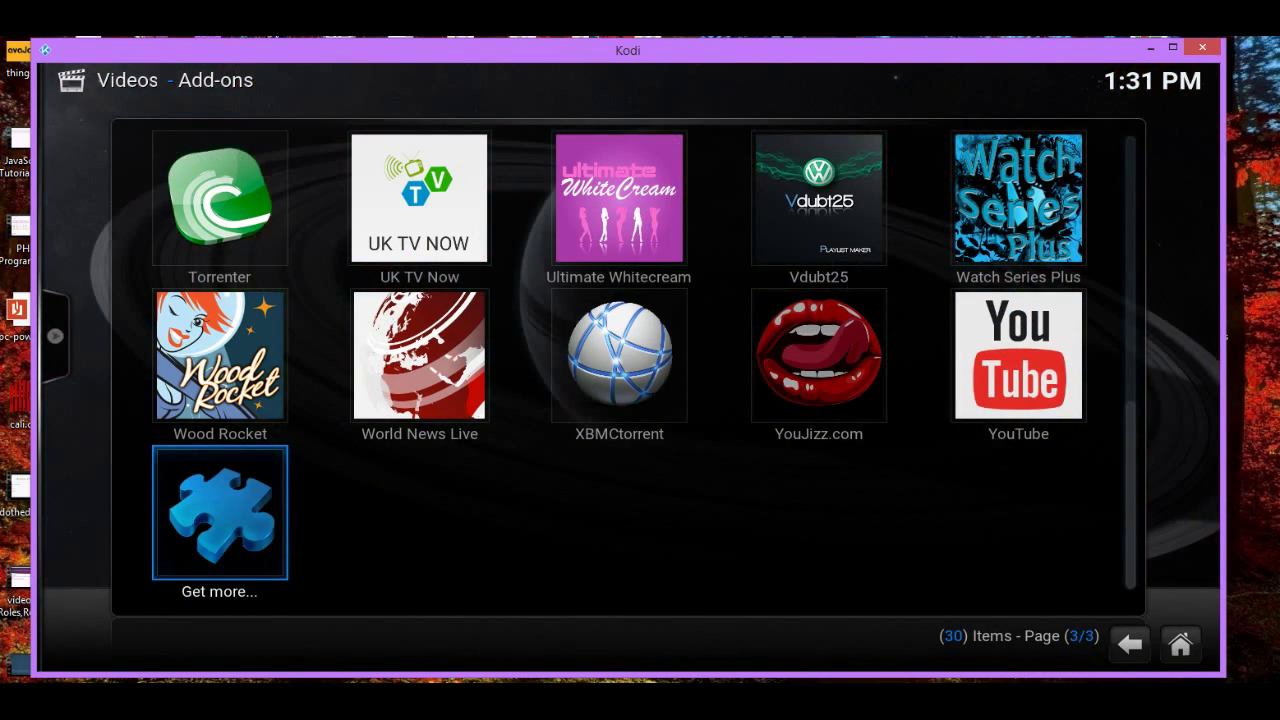
key(Return)
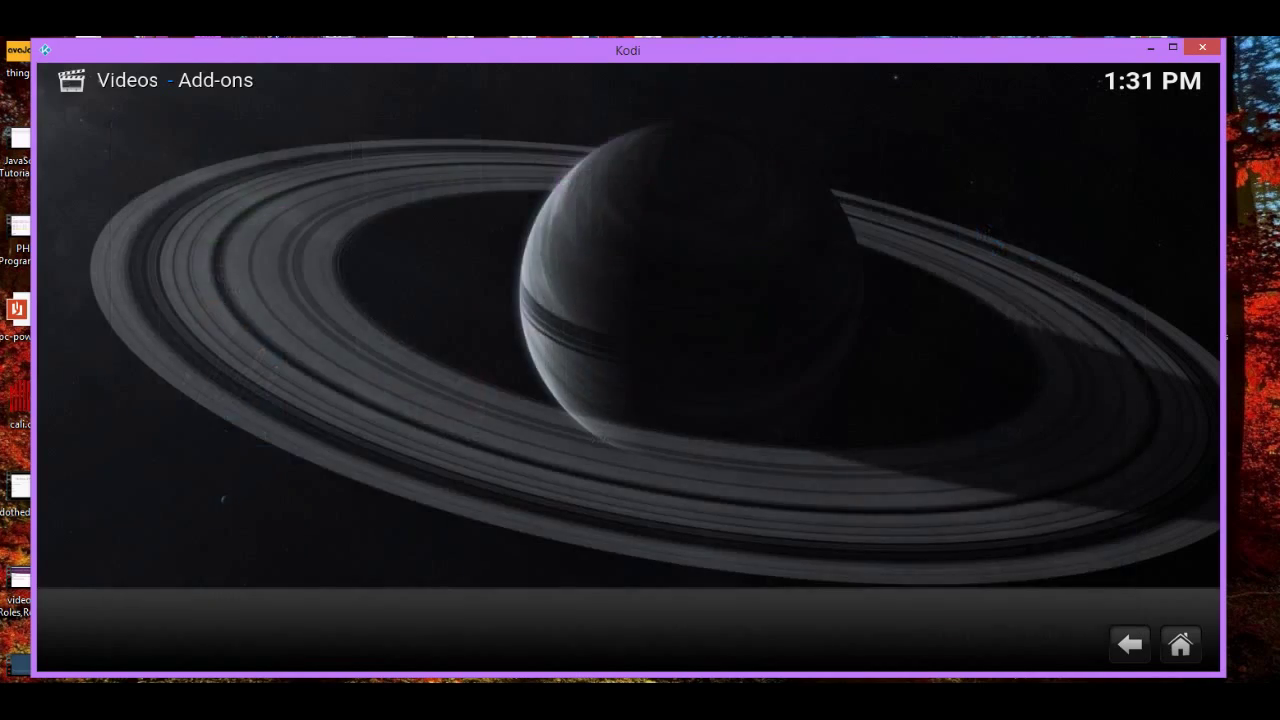
Browse the beginning of the installable video add-ons list, down past ABC News 24 and Abelhas.pt e Clones.
key(Up)
key(Down)
key(Down)
key(Down)
key(Down)
key(Down)
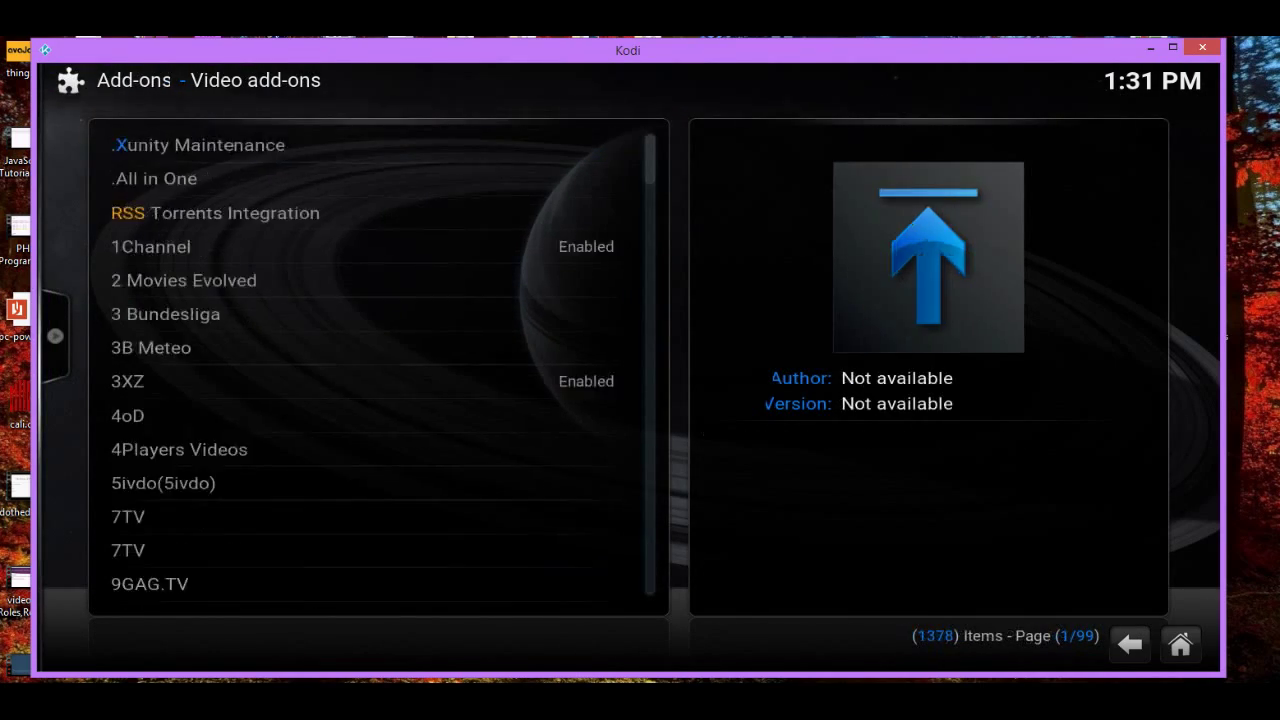
key(Down)
key(Down)
key(Down)
key(Down)
key(Down)
key(Down)
key(Down)
key(Down)
key(Down)
key(Down)
key(Down)
key(Down)
key(Down)
key(Down)
key(Down)
key(Down)
key(Down)
key(Down)
key(Down)
key(Down)
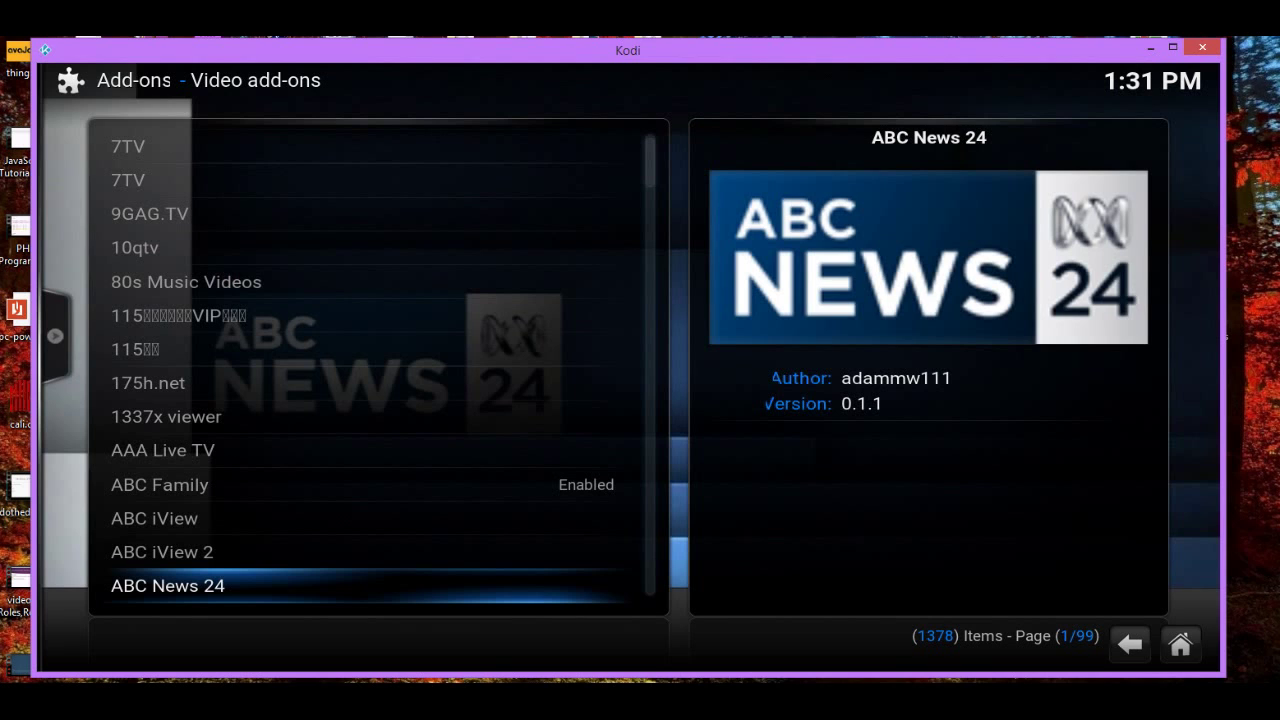
key(Down)
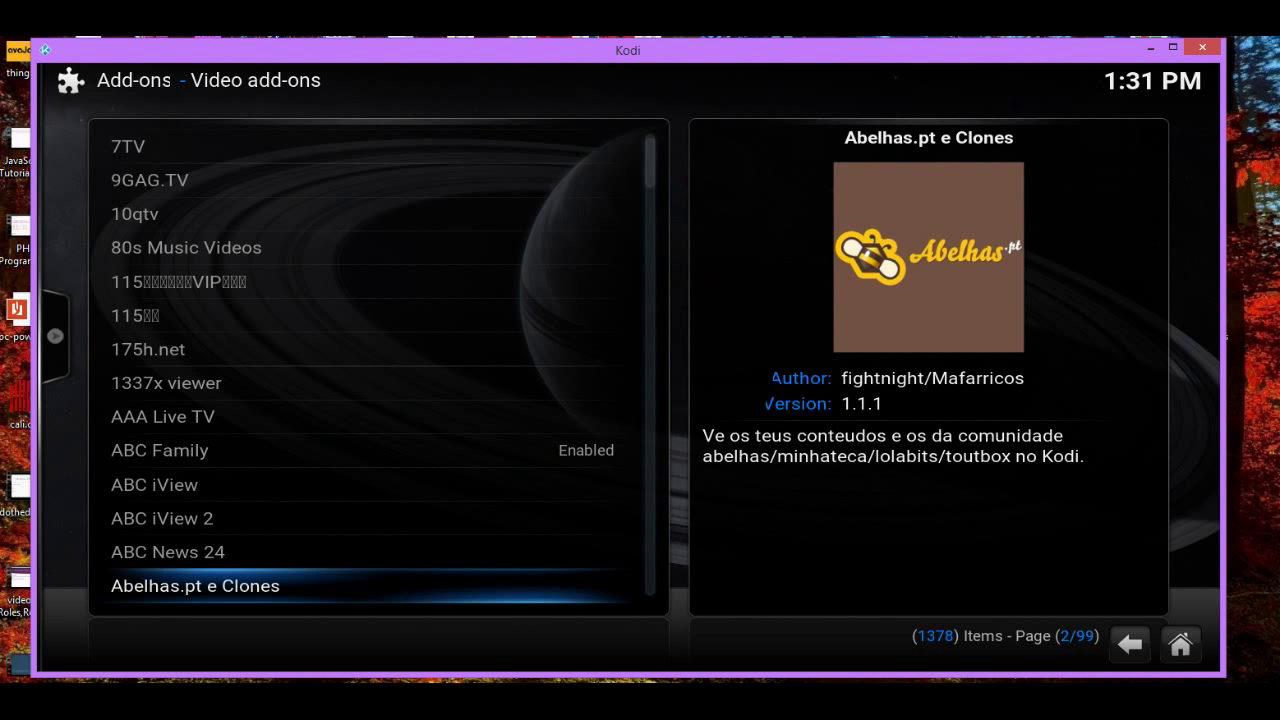
key(Down)
key(Down)
key(Down)
key(Down)
key(Down)
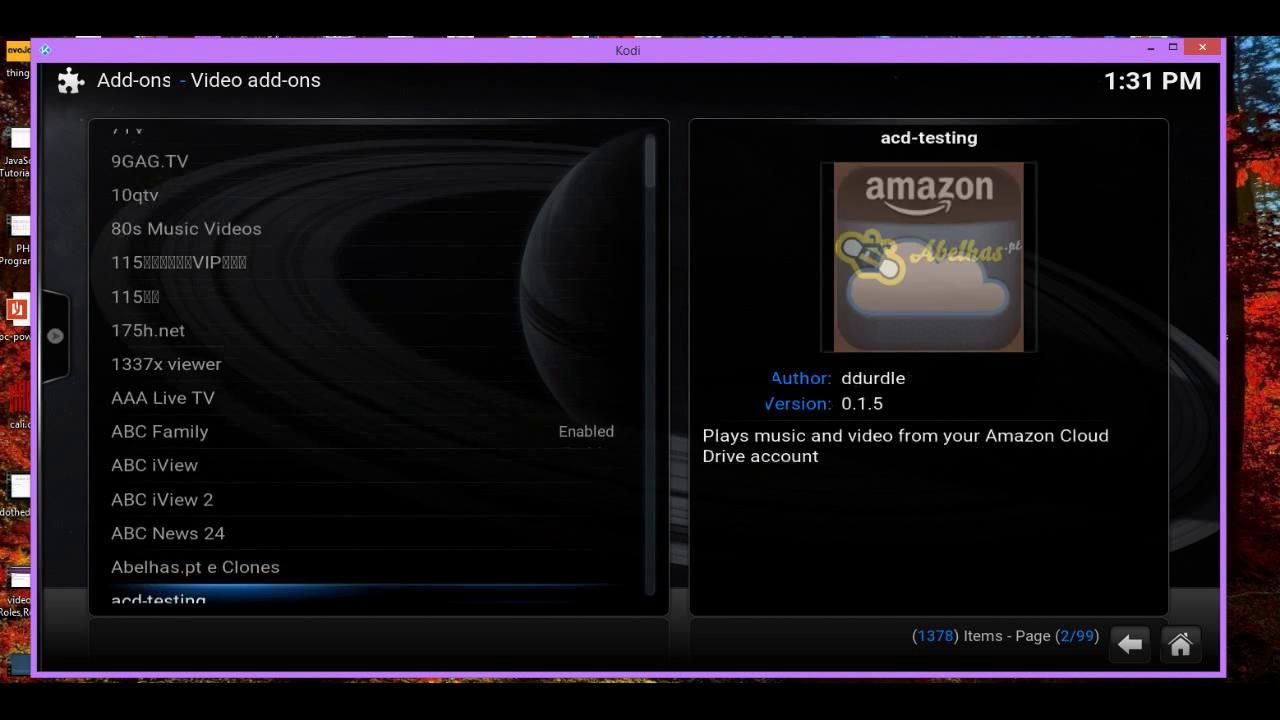
Jump to the video add-ons starting with G and find Genesis in the list.
key(g)
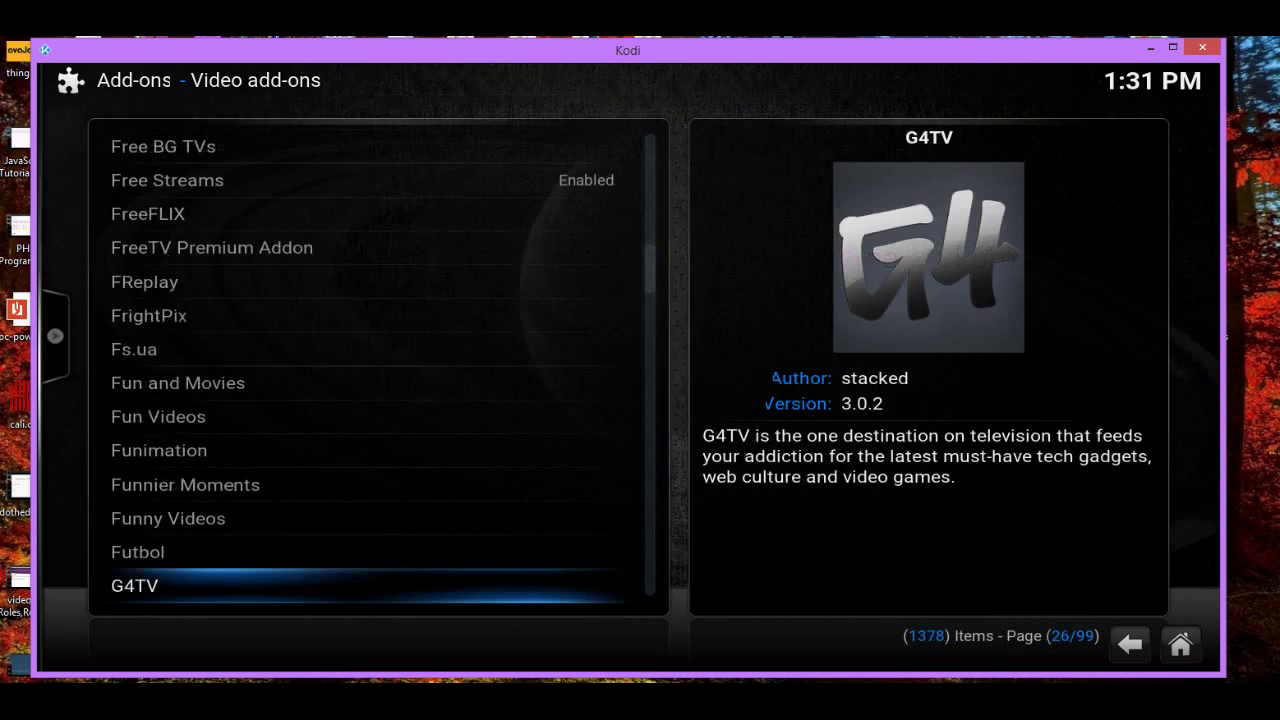
key(Down)
key(Down)
key(Down)
key(Down)
key(Down)
key(Down)
key(Down)
key(Down)
key(Down)
key(Down)
key(Down)
key(Down)
key(Down)
key(Down)
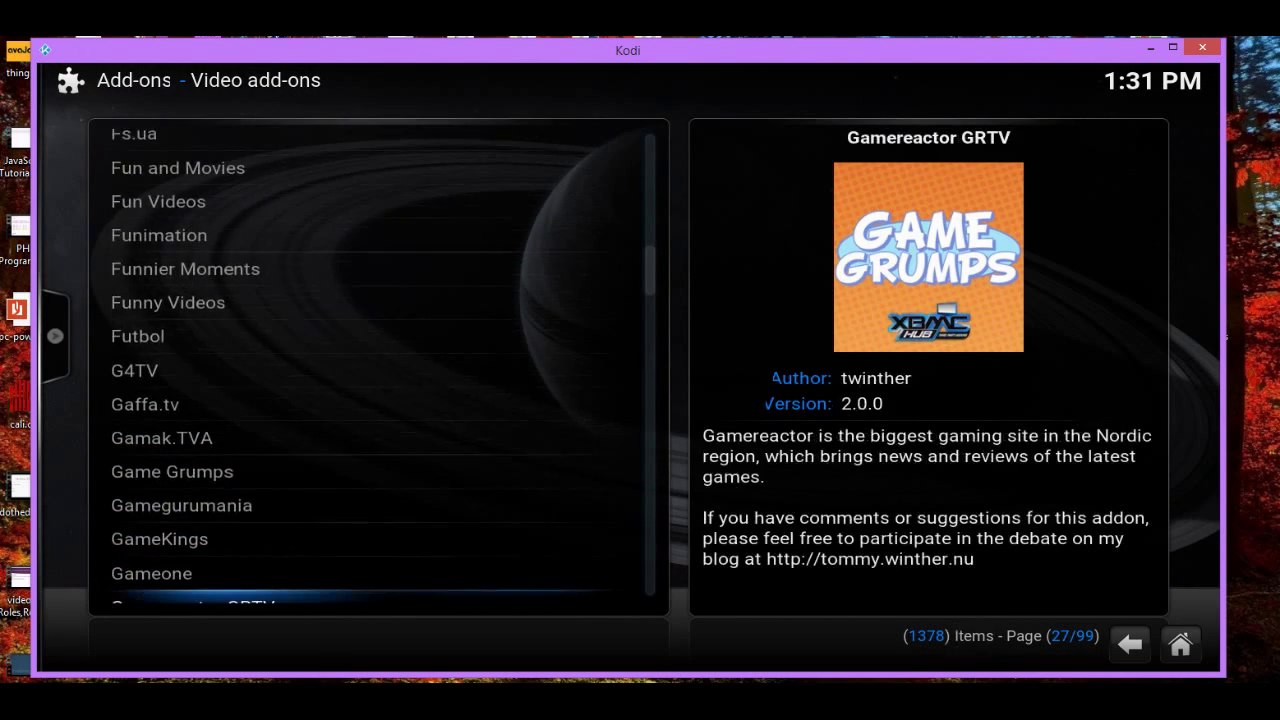
key(Down)
key(Down)
key(Down)
key(Down)
key(Down)
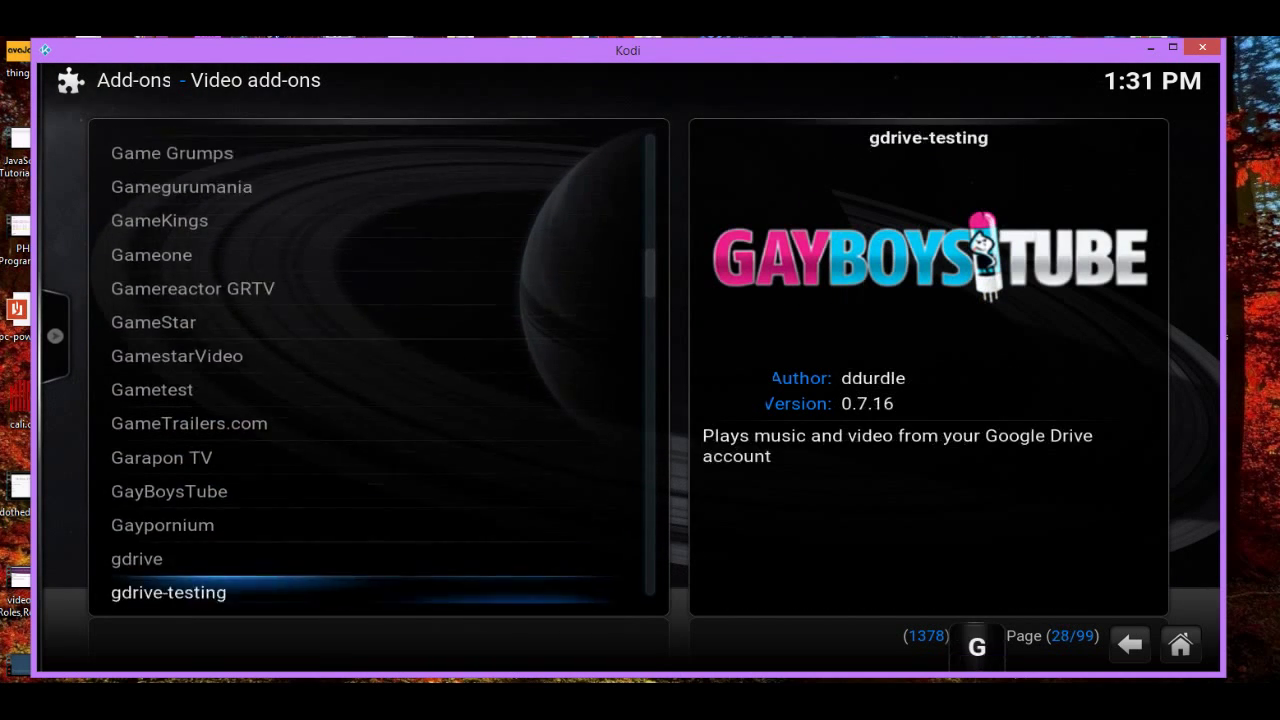
key(Up)
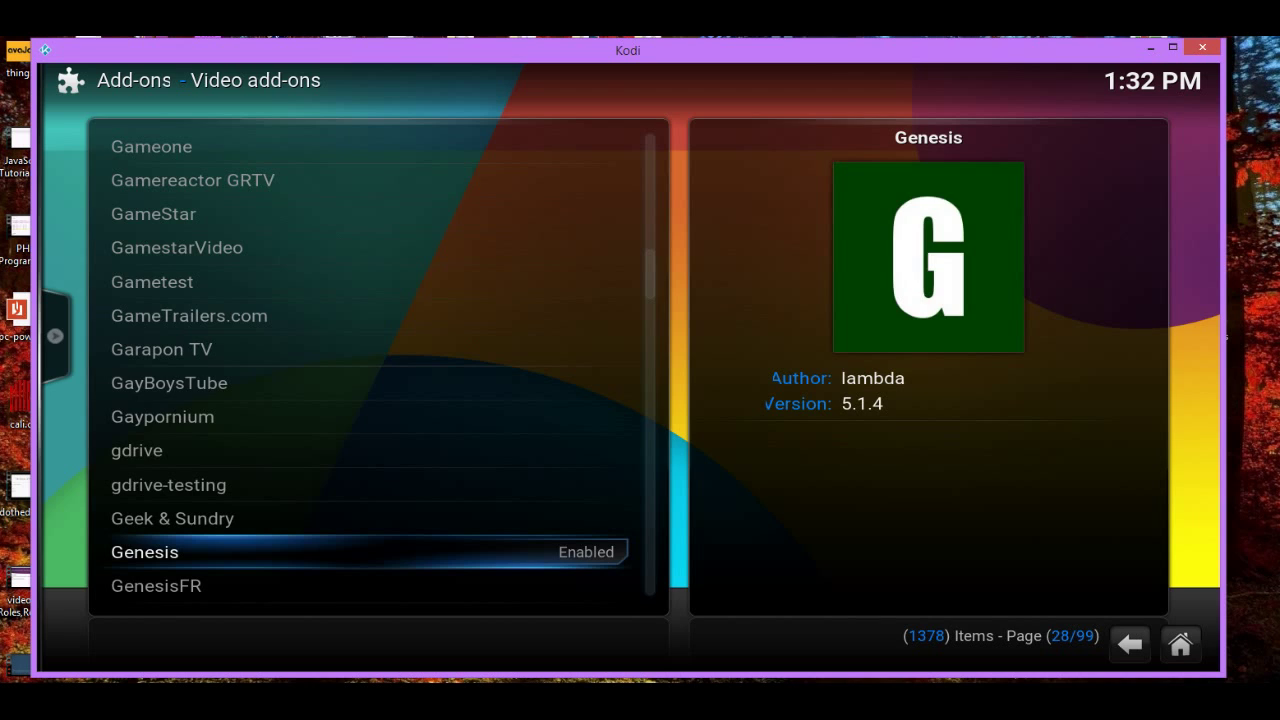
Return to the home screen and check the sources in the System File manager, leaving it without changes.
key(BackSpace)
key(BackSpace)
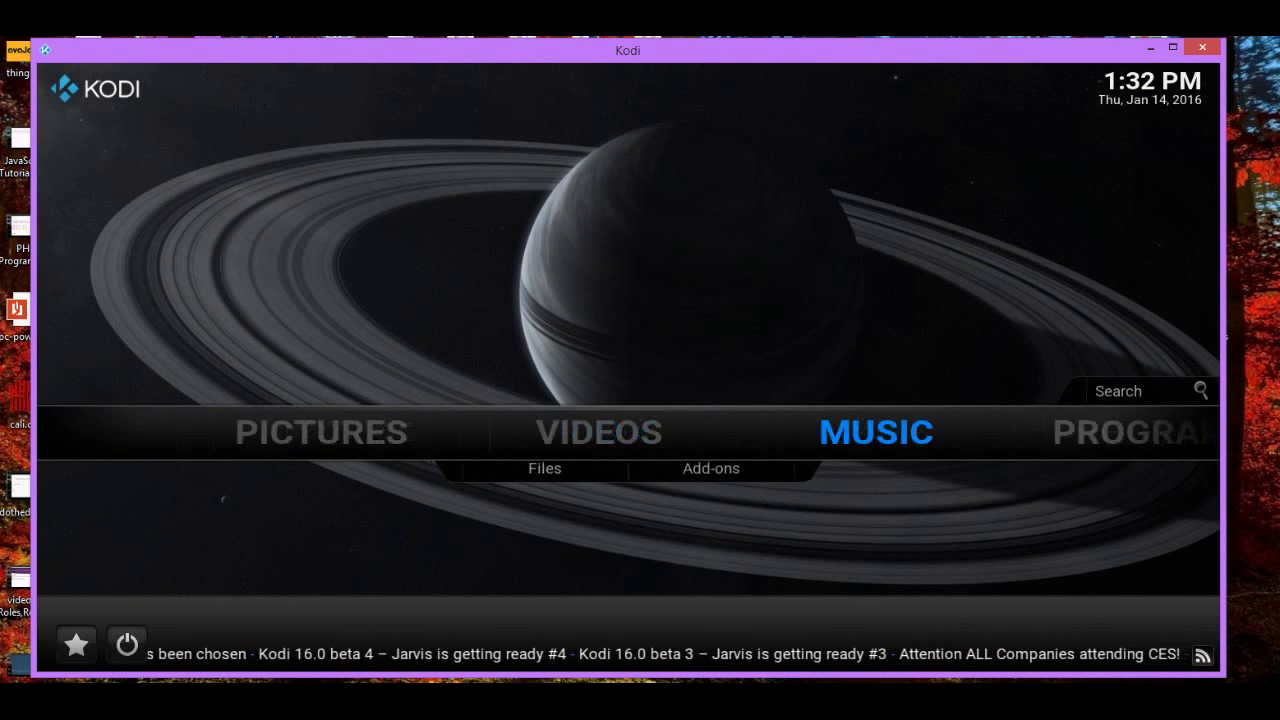
key(Right)
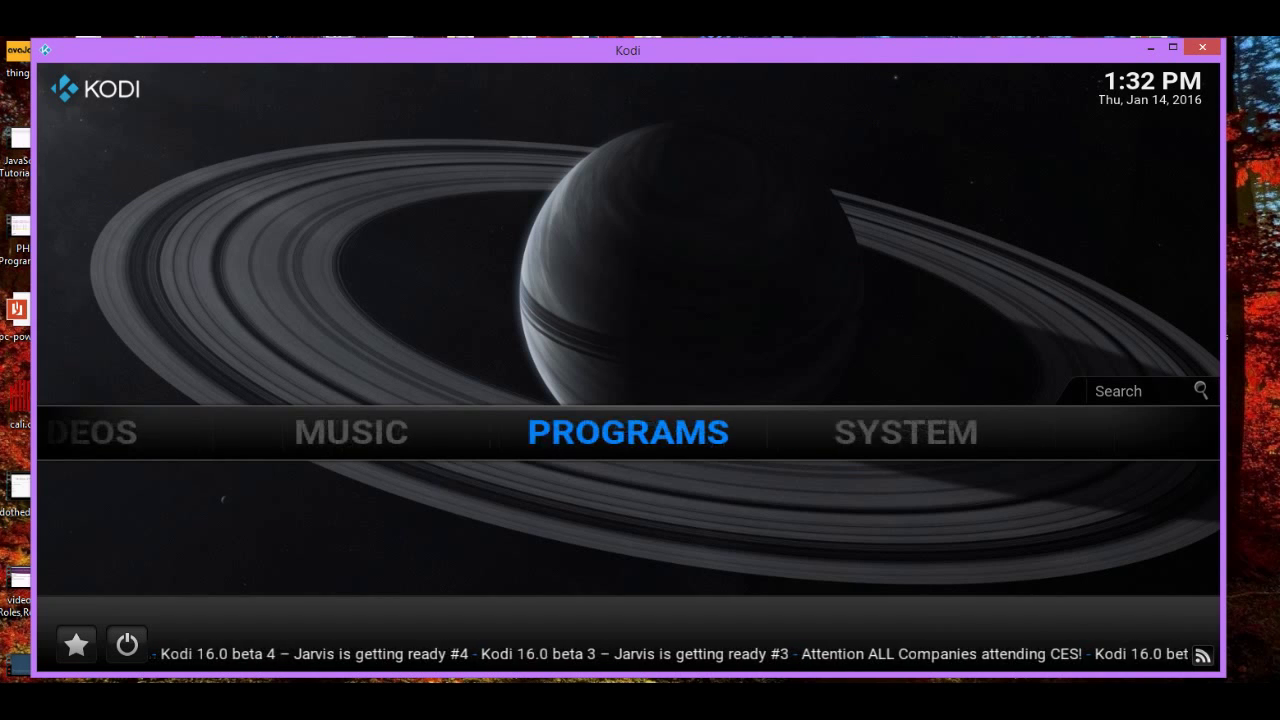
key(Right)
key(Right)
key(Left)
key(Down)
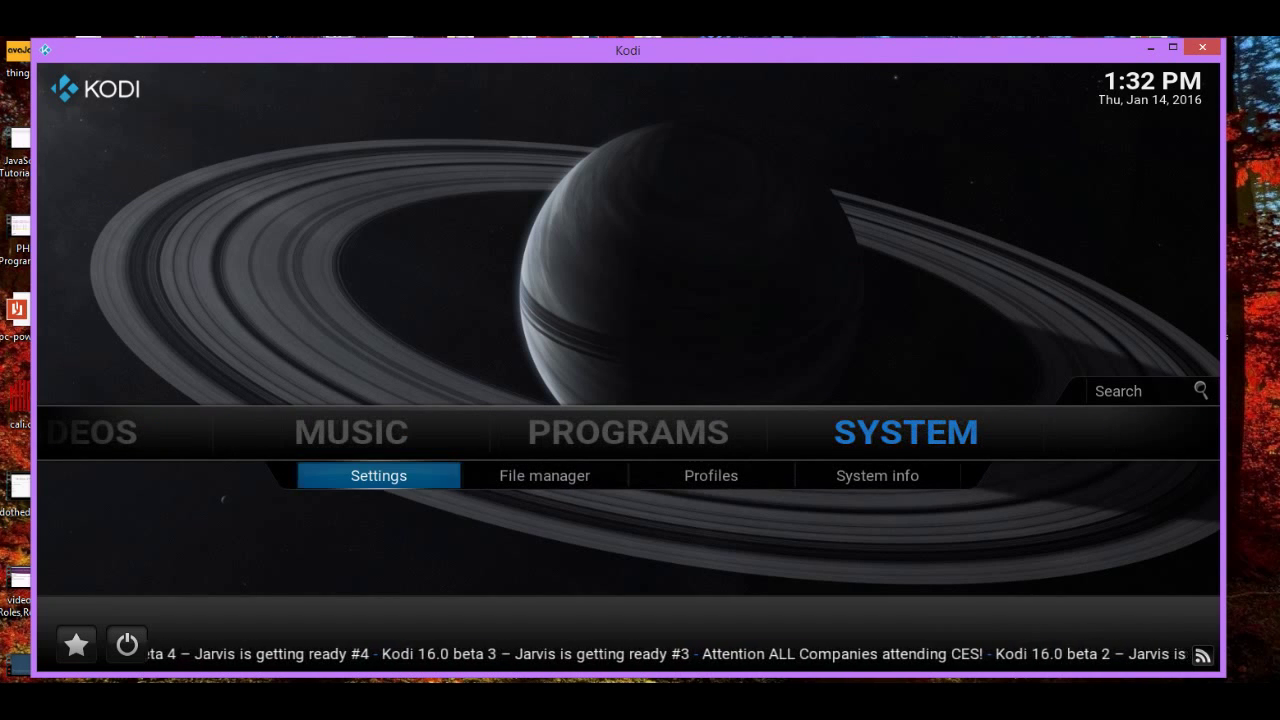
key(Right)
key(Return)
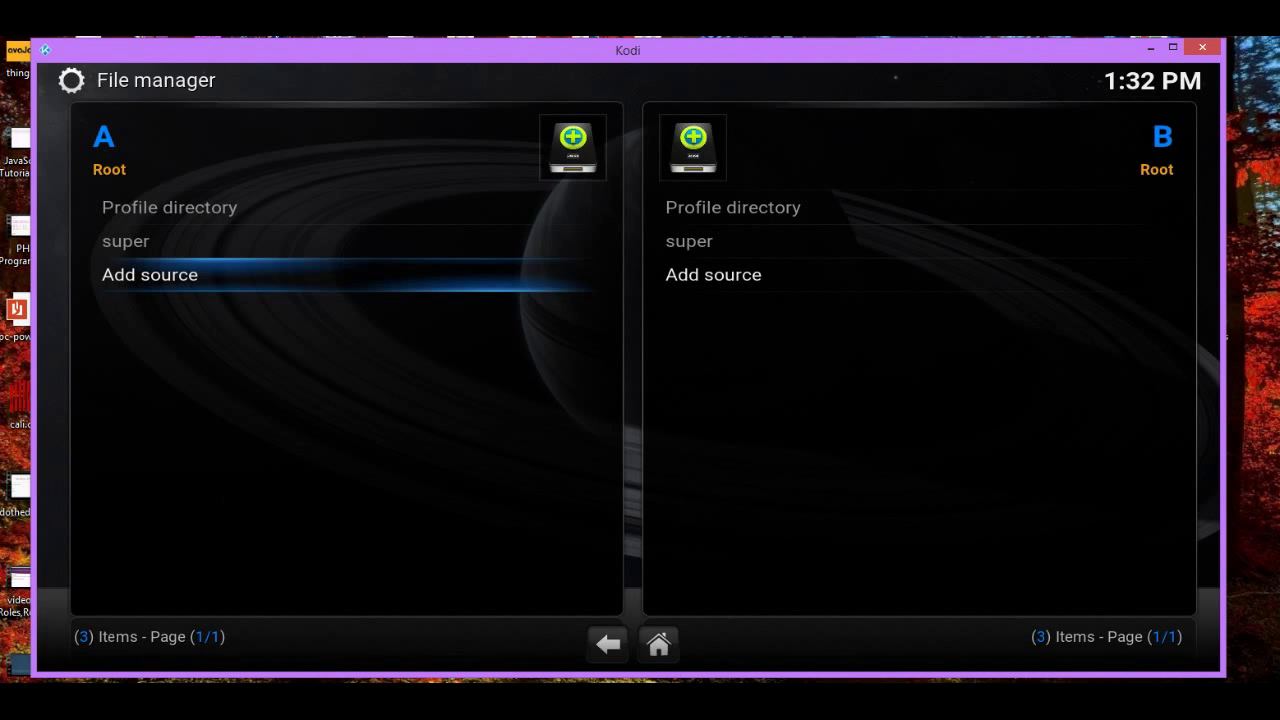
key(Escape)
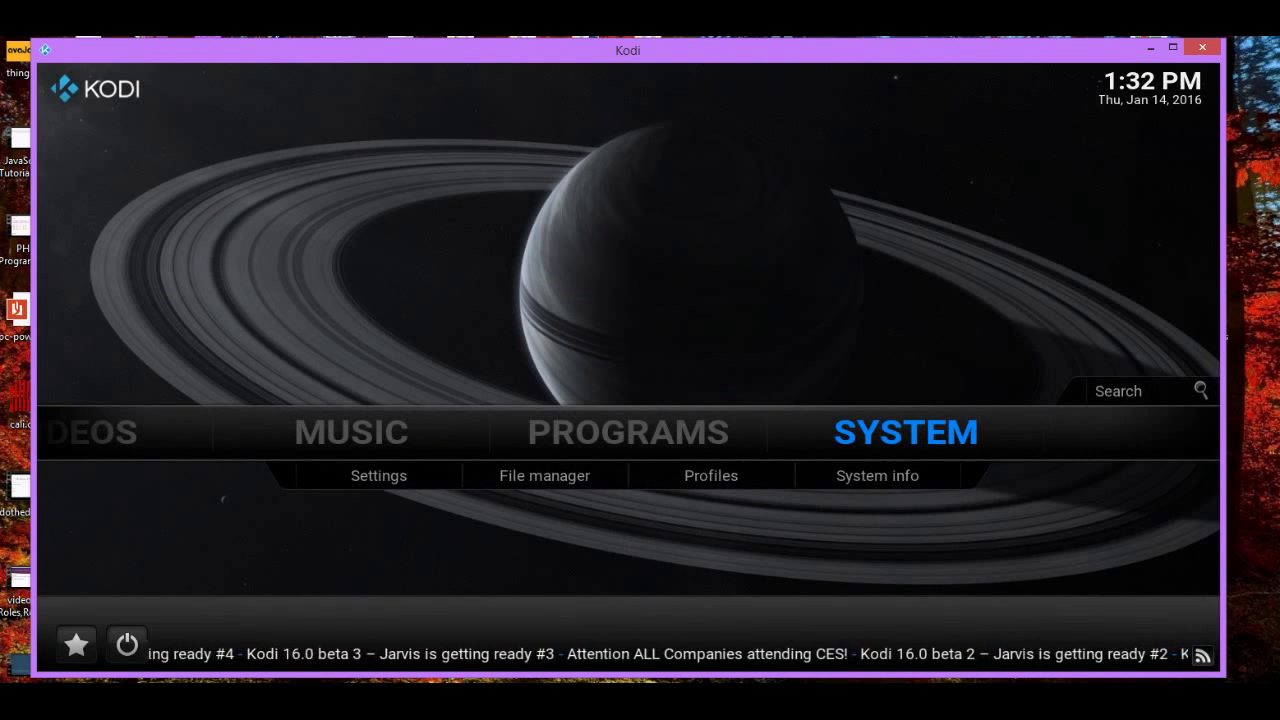